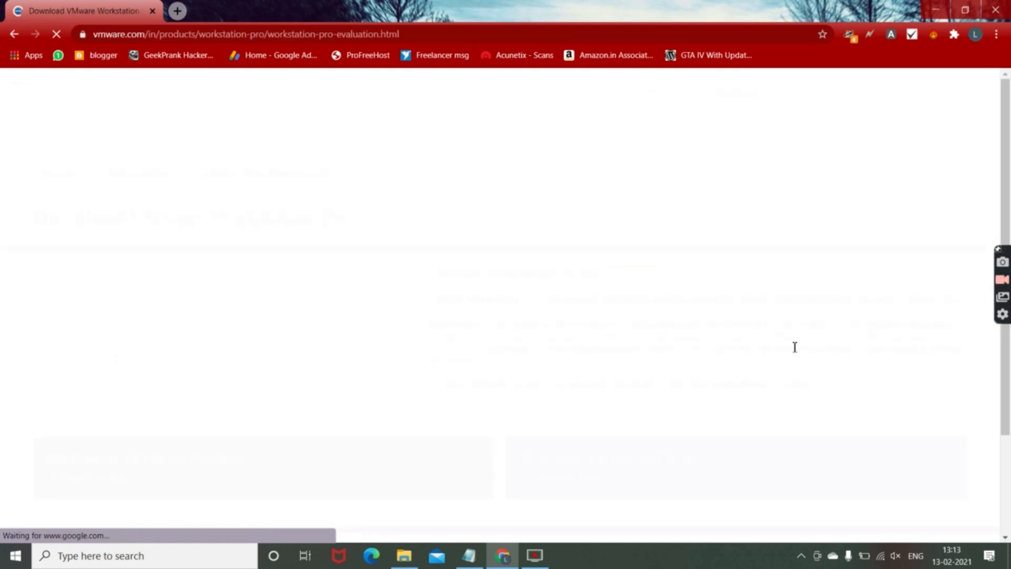
Open the browser's download history and remove the ScreenRec_webinstall_all.exe and kali-linux-2020.4-live-amd64.iso.torrent entries from the list
scroll(78, 377, "down", 4)
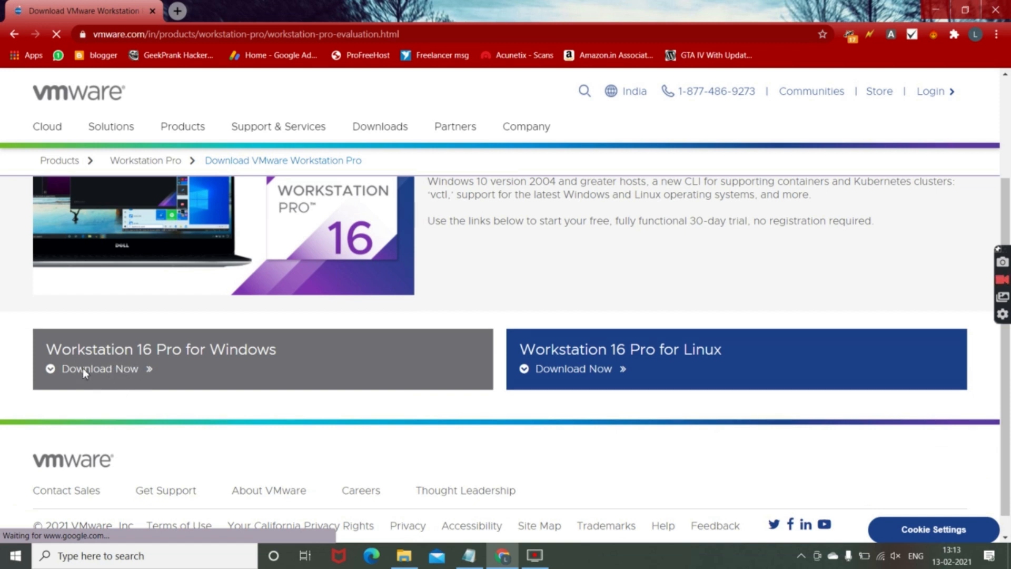
left_click(996, 35)
left_click(860, 128)
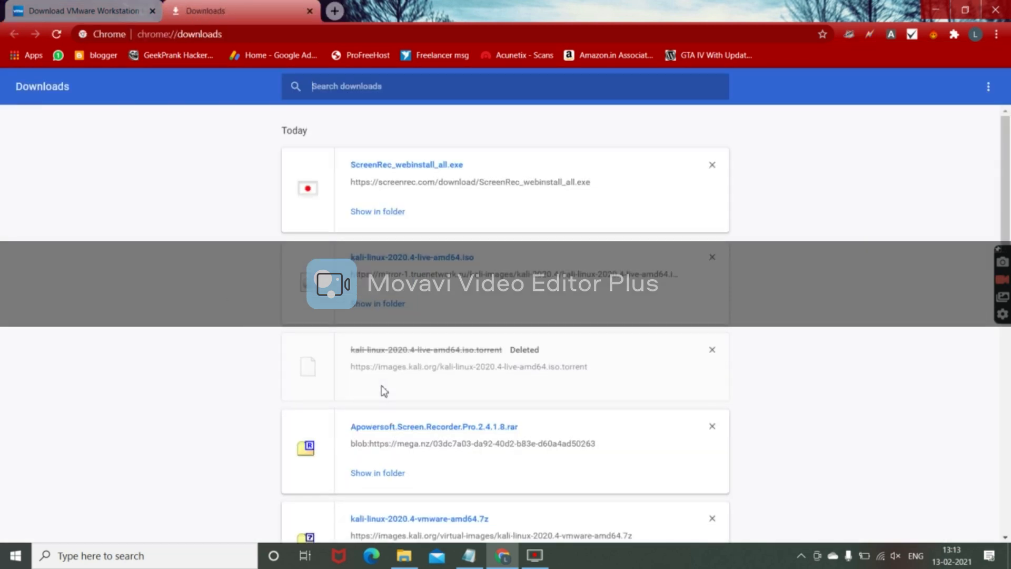
left_click(712, 165)
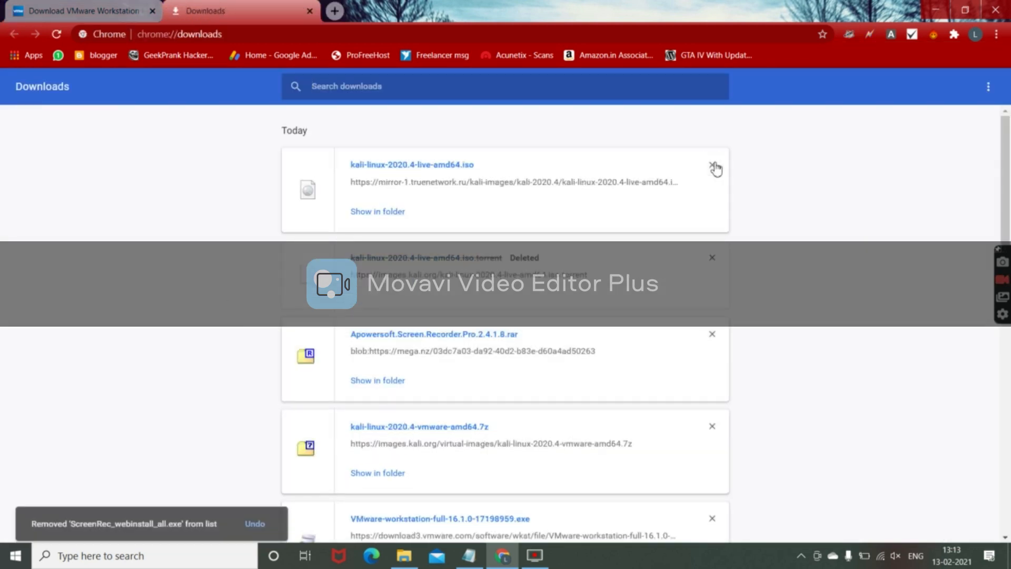
left_click(711, 259)
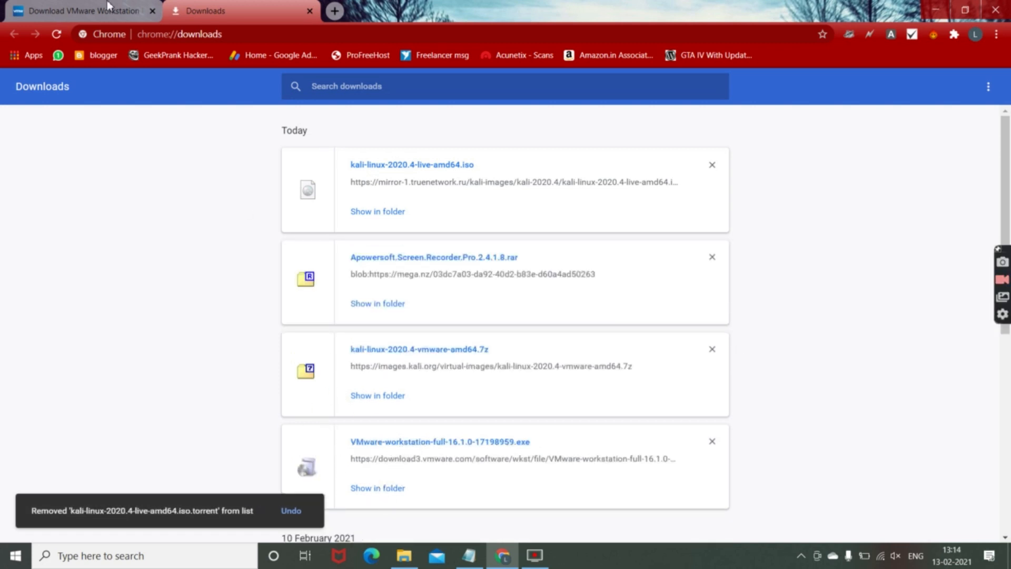
Close the VMware download page and launch the VMware-workstation-full-16.1.0-17198959 installer from its download folder, leaving the browser minimized
left_click(84, 11)
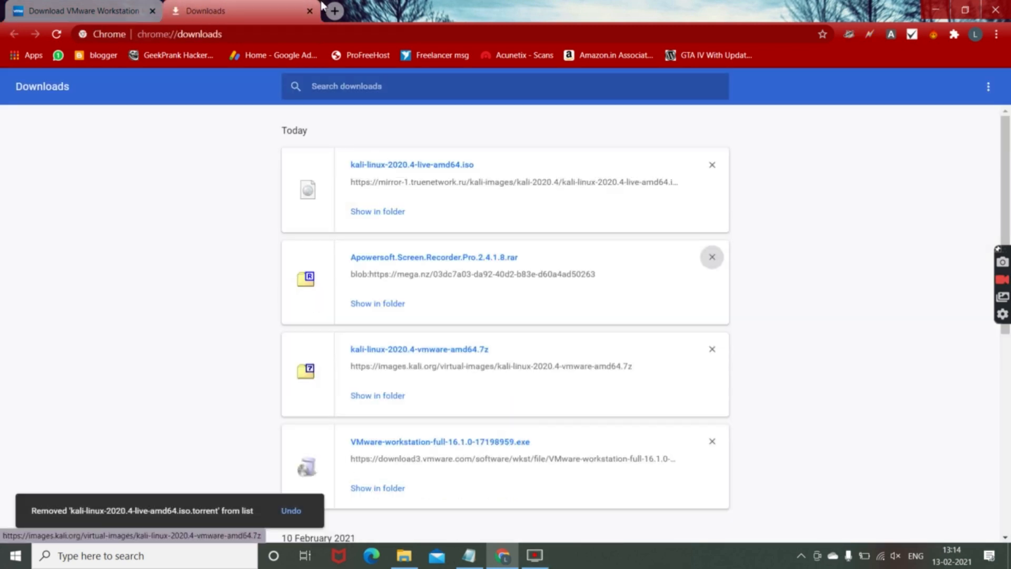
left_click(153, 10)
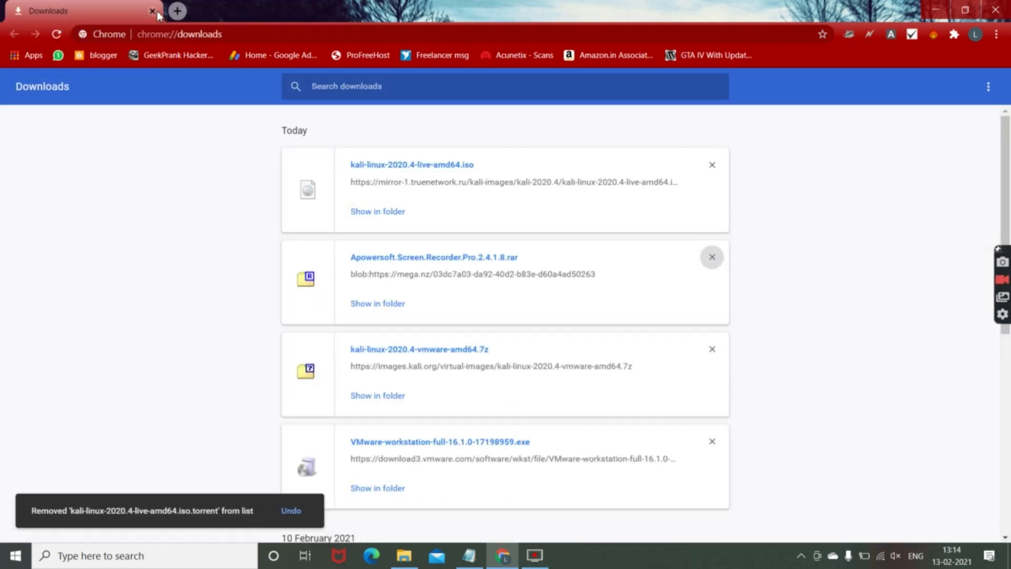
left_click(405, 490)
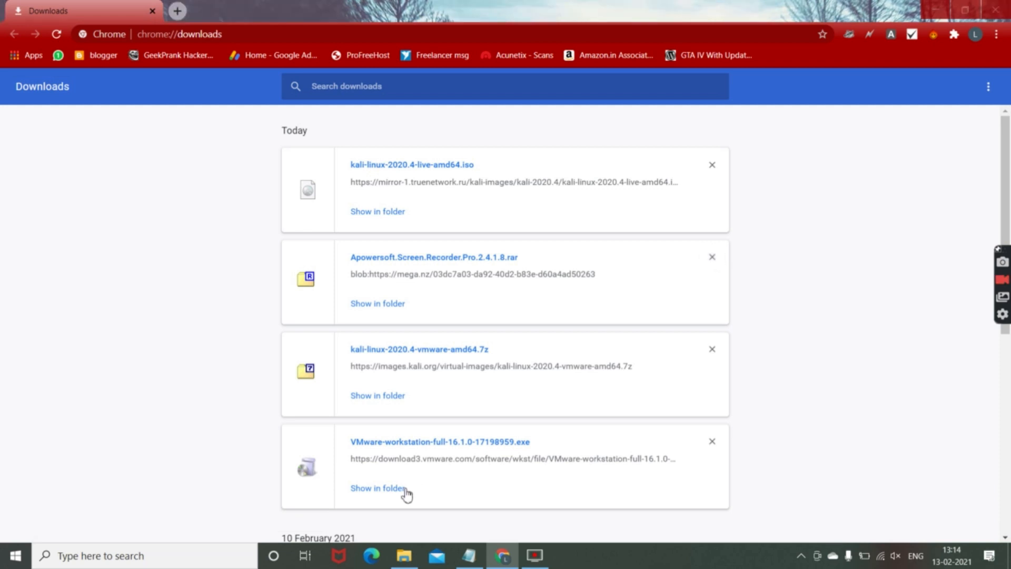
double_click(424, 170)
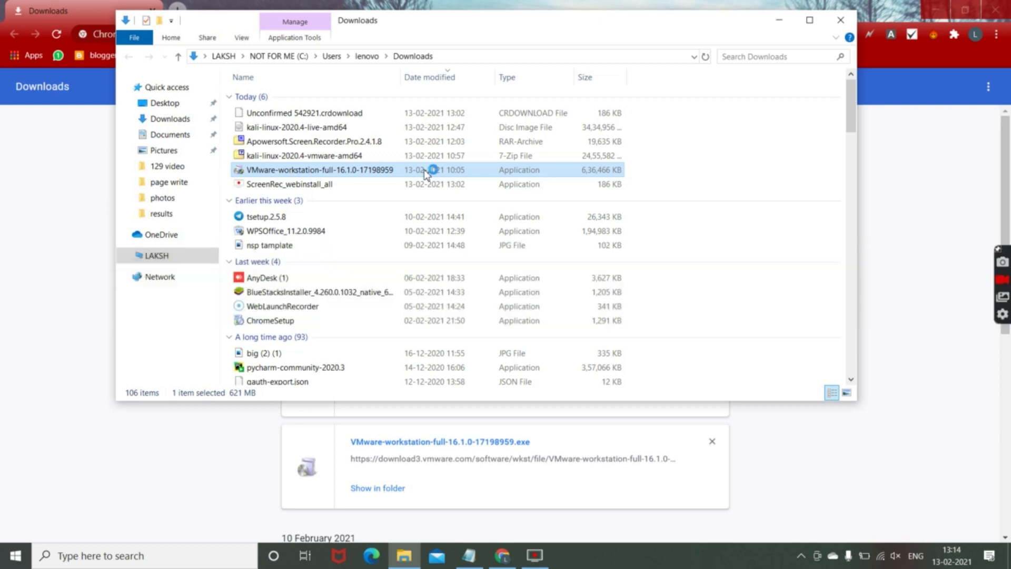
left_click(937, 10)
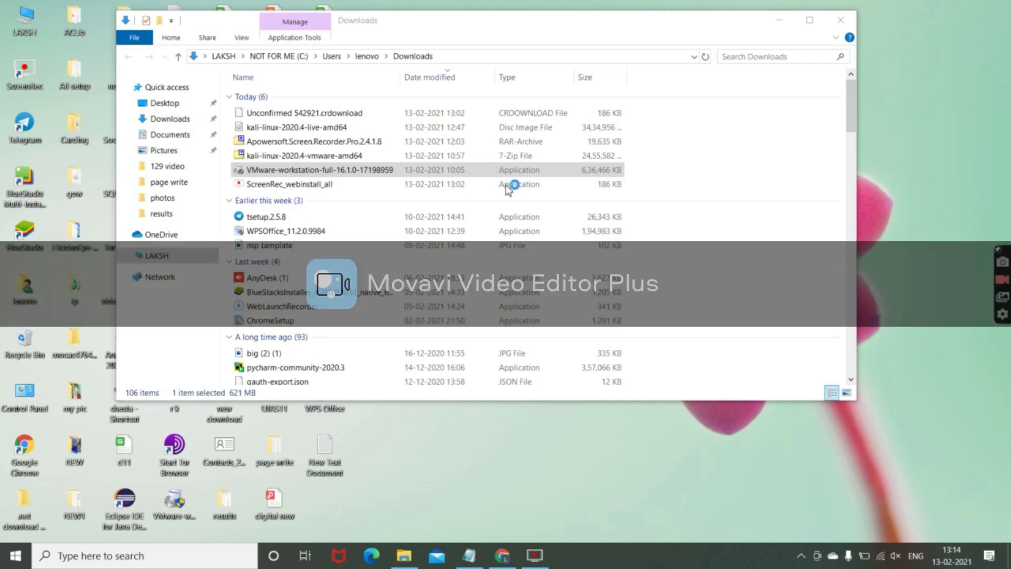
right_click(913, 16)
left_click(915, 40)
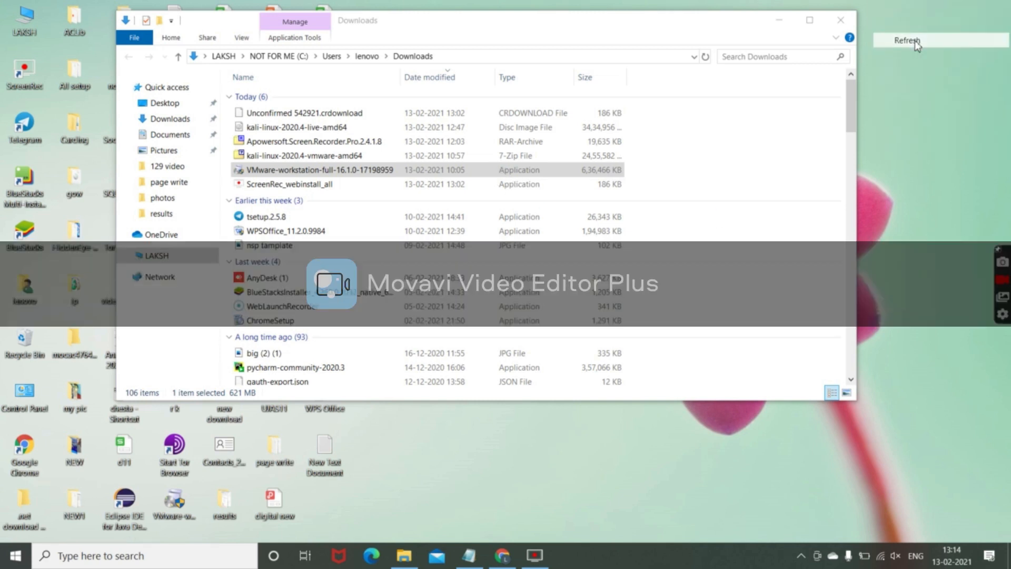
right_click(928, 2)
left_click(929, 41)
right_click(905, 1)
left_click(927, 42)
right_click(903, 2)
left_click(902, 40)
right_click(870, 1)
left_click(894, 41)
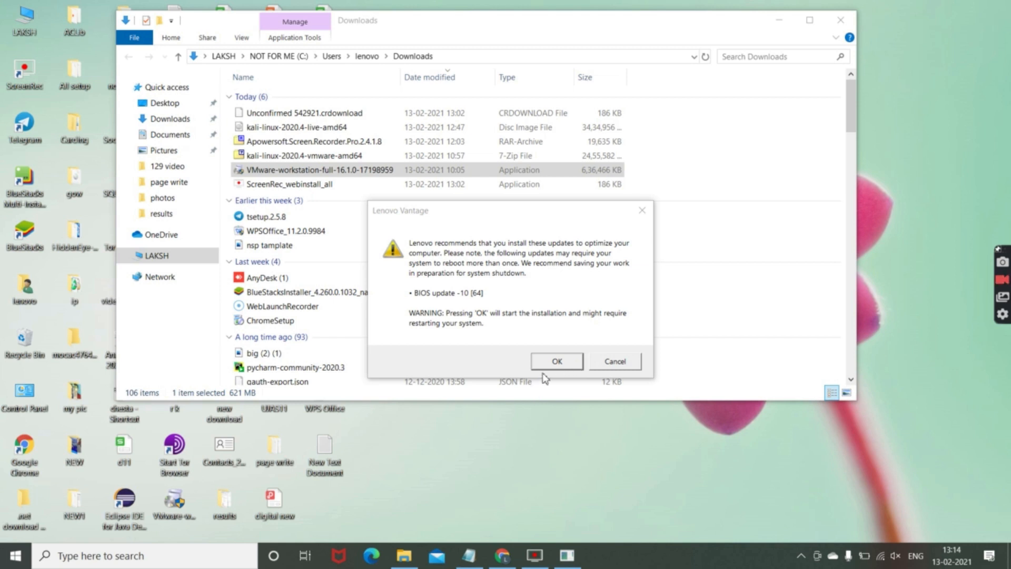
Try to install the Lenovo BIOS update using the update utility's Install option, and dismiss its error message
left_click(572, 365)
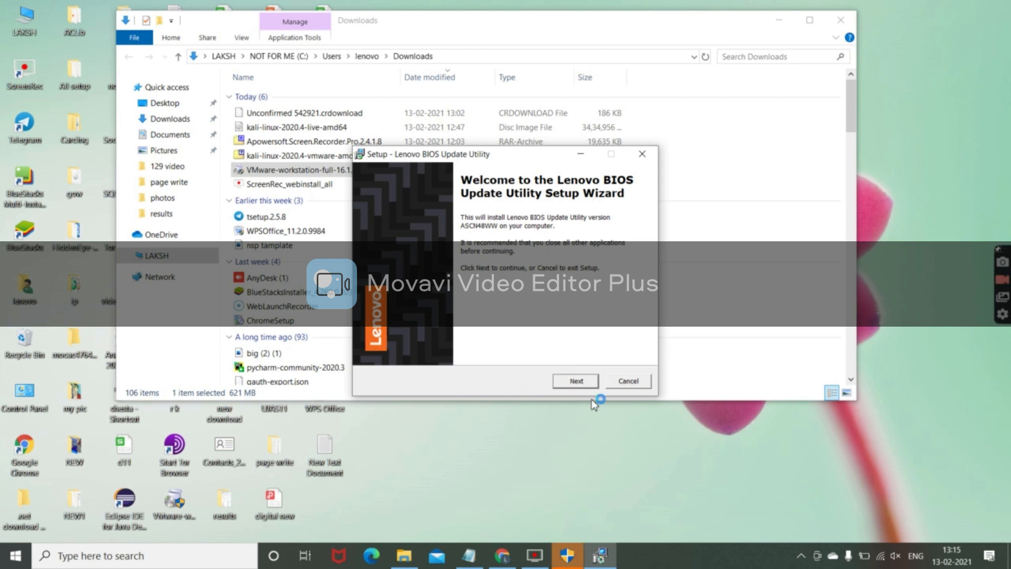
left_click(587, 383)
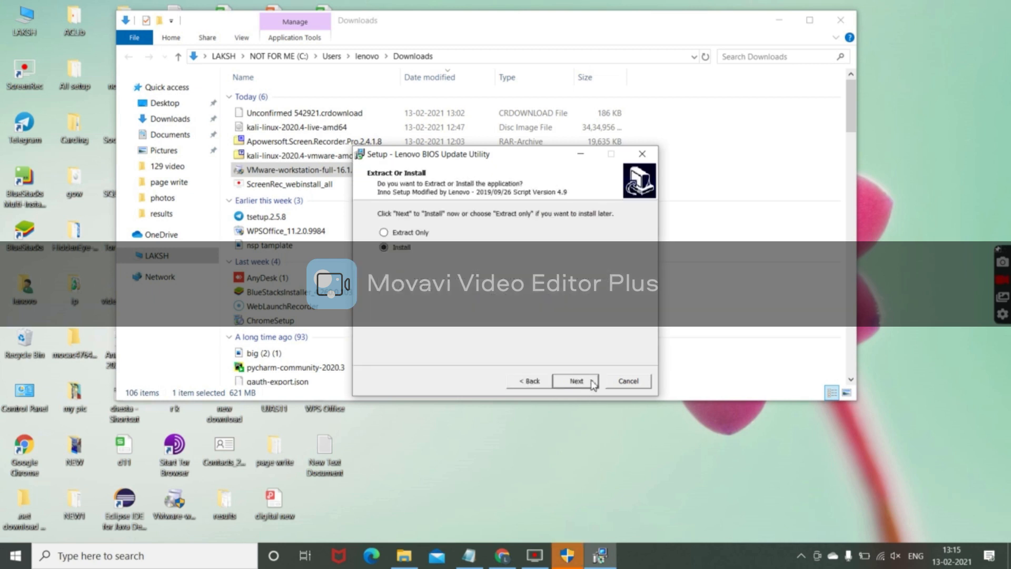
left_click(577, 380)
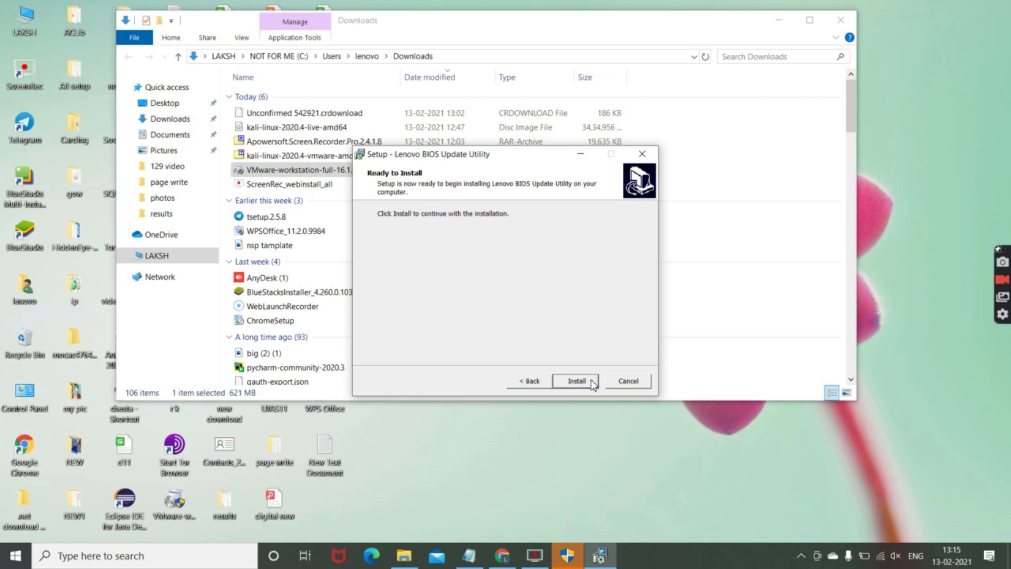
left_click(592, 383)
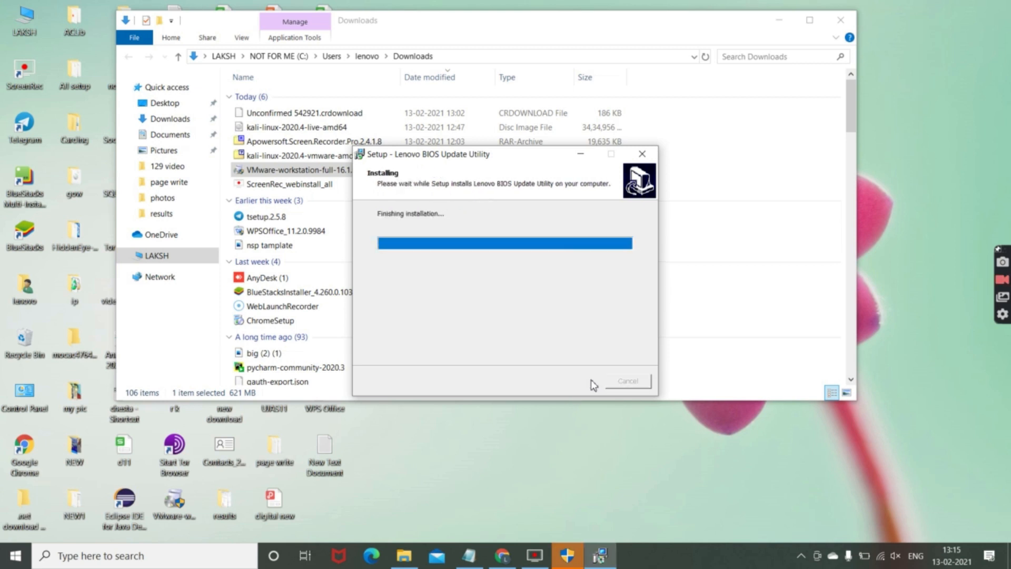
left_click(592, 383)
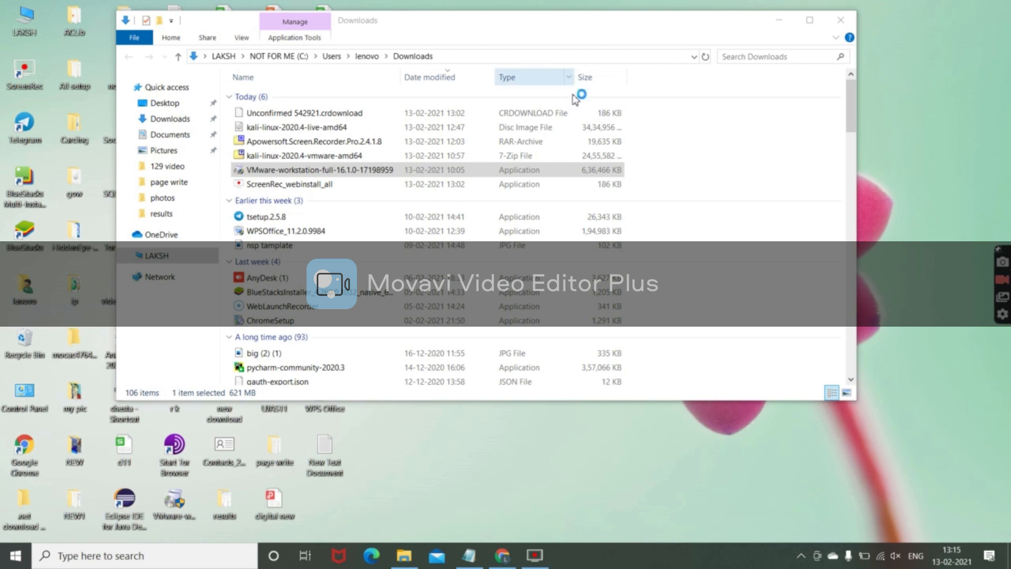
left_click(779, 20)
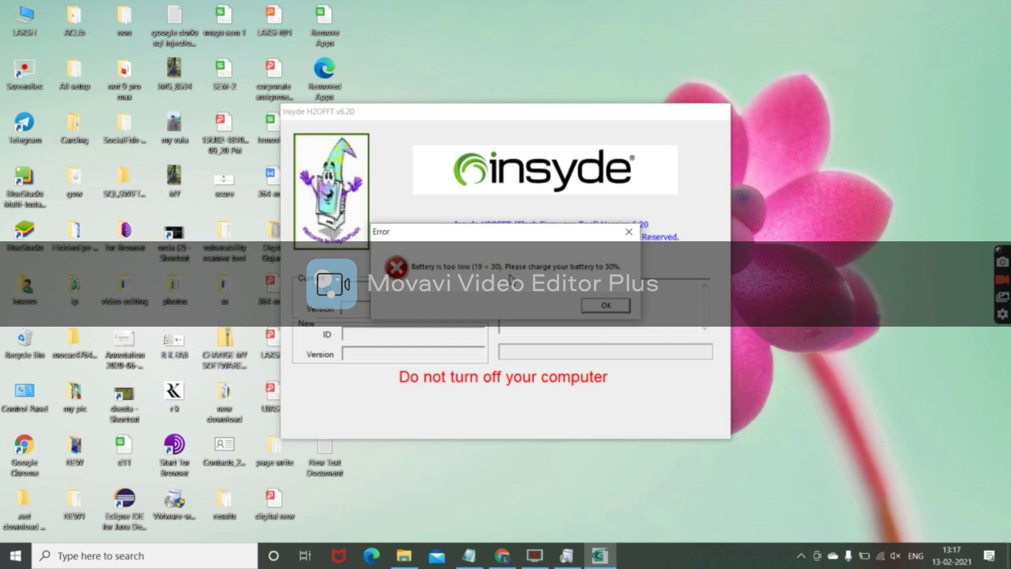
left_click(600, 306)
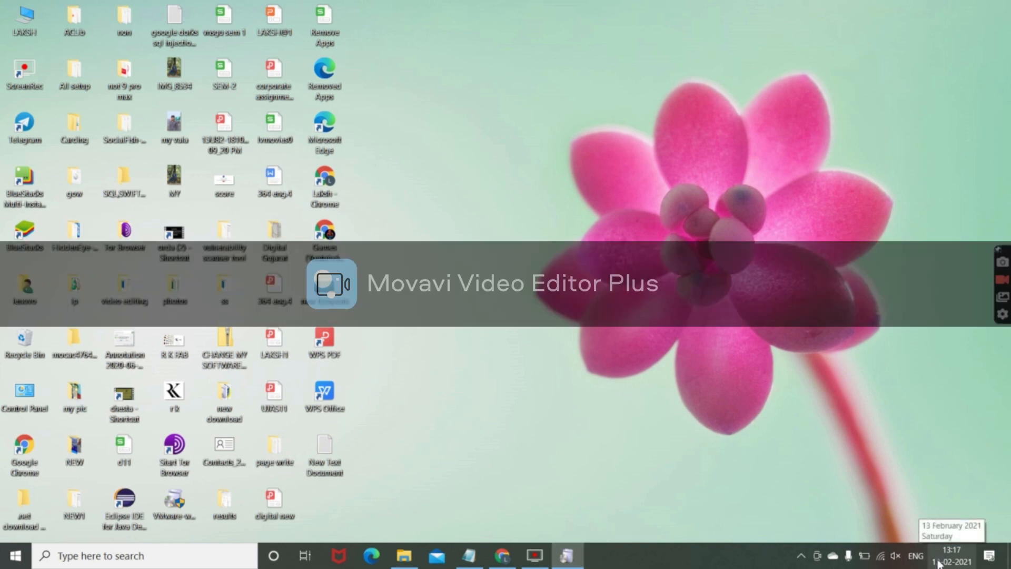
Proceed through the VMware Workstation Pro setup welcome page and accept the end-user license agreement
mouse_move(569, 552)
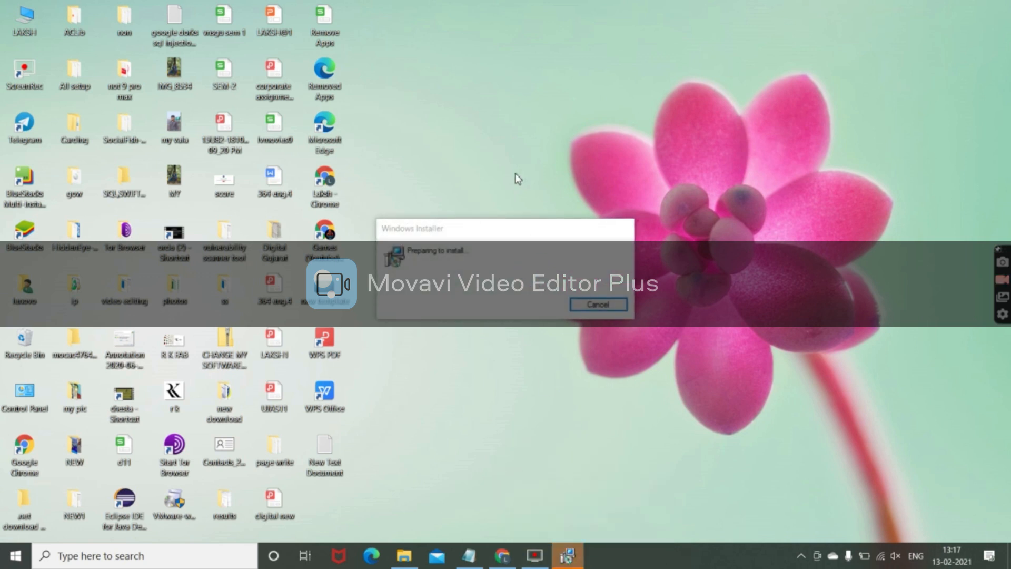
left_click(577, 379)
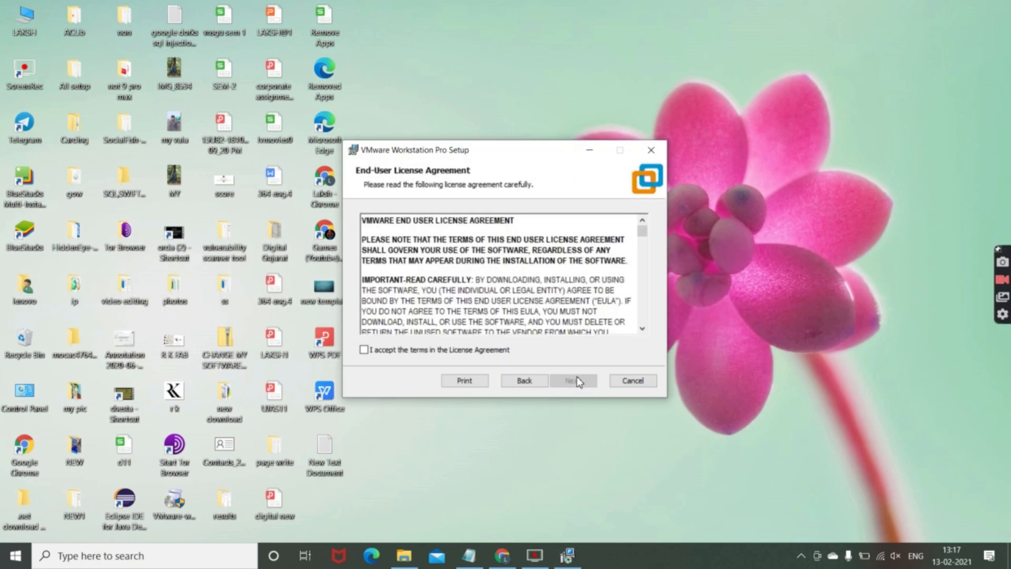
left_click(364, 350)
left_click(578, 379)
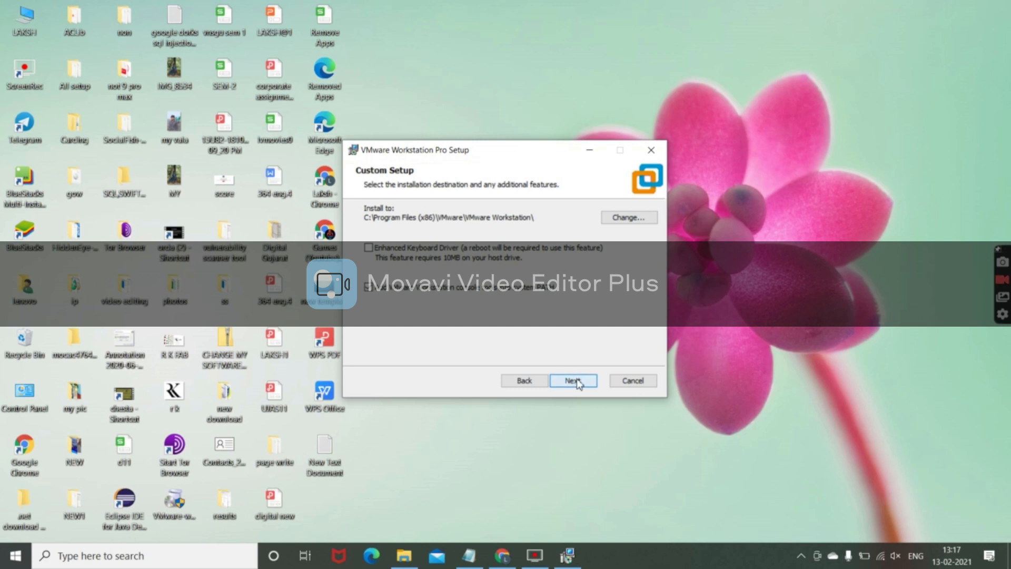
Start installing VMware Workstation Pro with the default destination and feature options, keeping the Desktop and Start Menu shortcuts
left_click(578, 381)
left_click(578, 380)
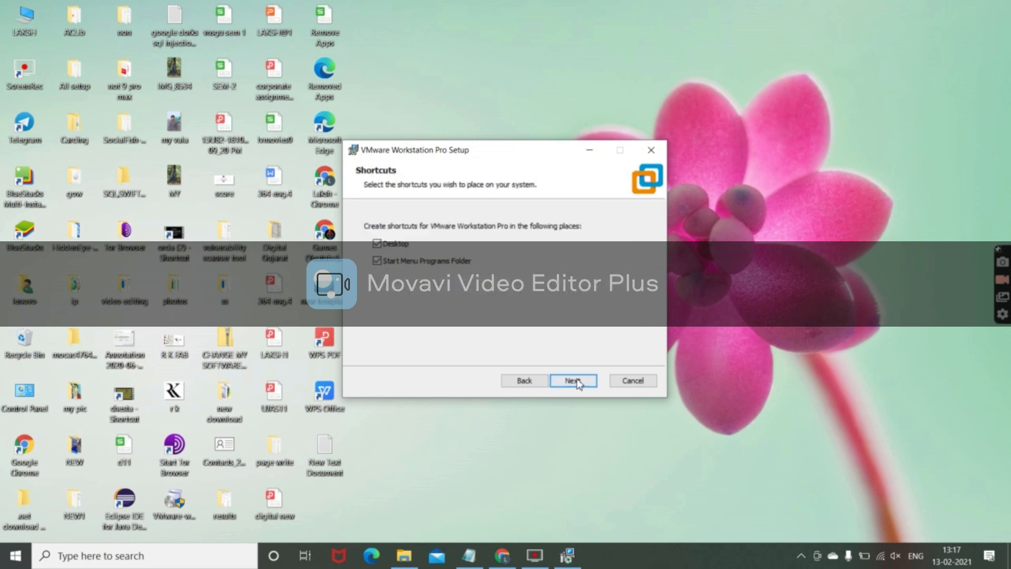
left_click(578, 381)
left_click(570, 381)
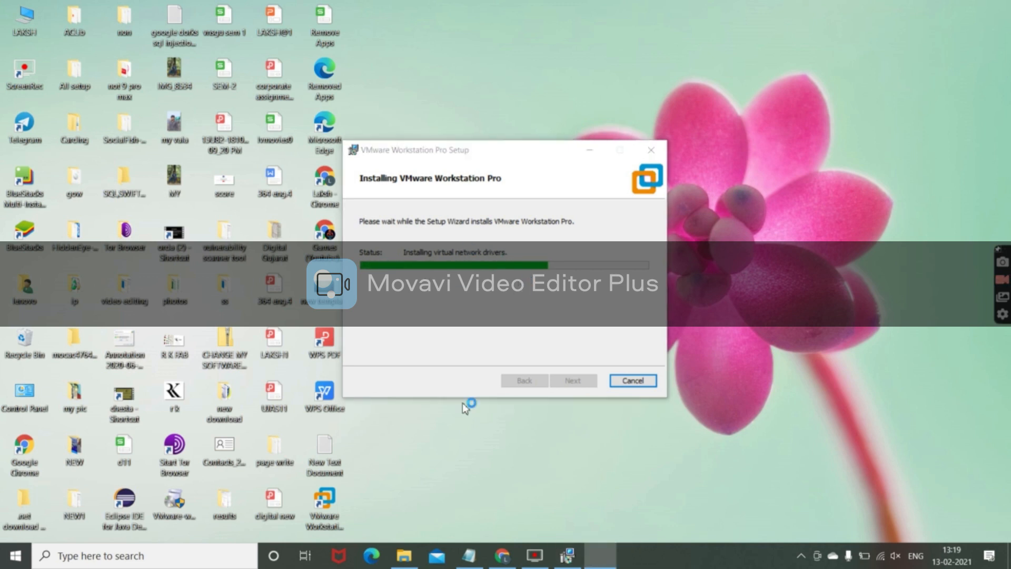
right_click(874, 6)
left_click(895, 39)
right_click(874, 11)
left_click(948, 47)
right_click(894, 5)
left_click(915, 40)
right_click(887, 5)
left_click(916, 39)
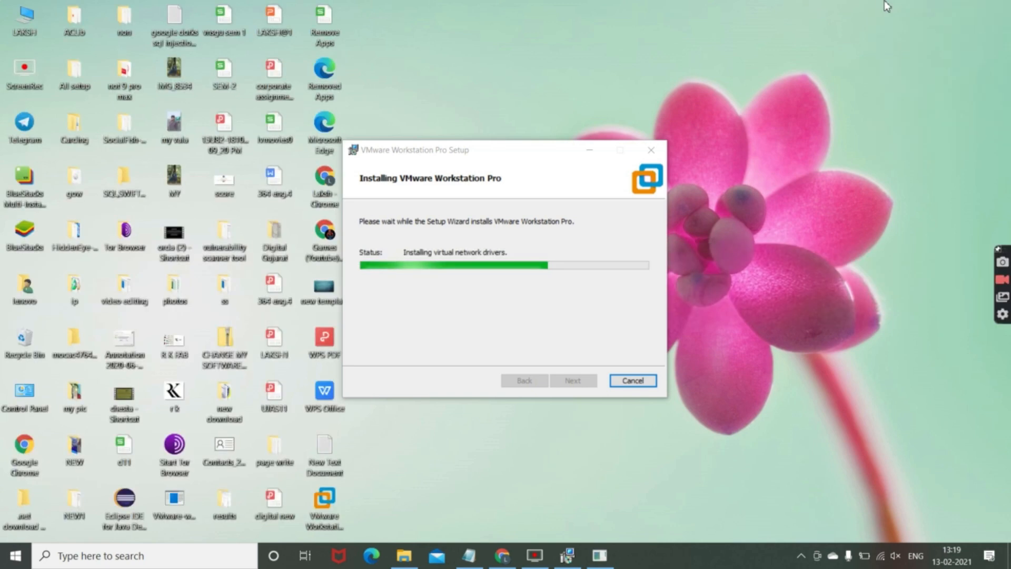
right_click(884, 5)
left_click(911, 42)
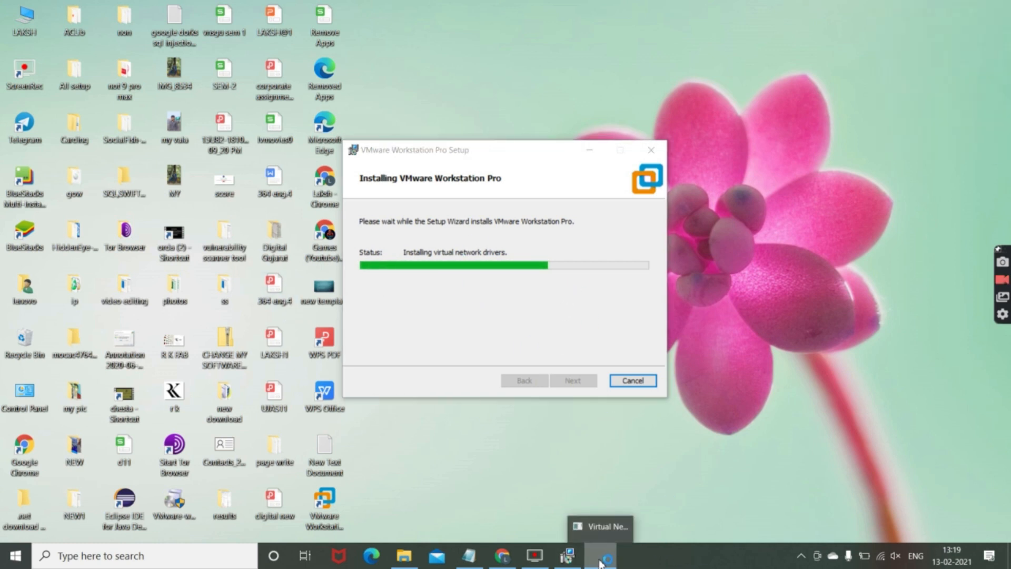
right_click(707, 36)
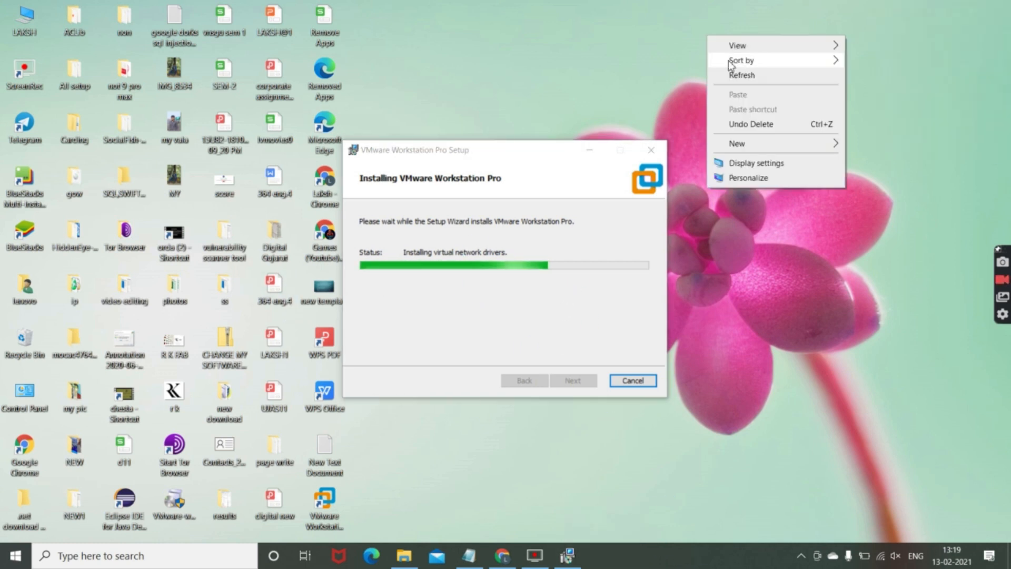
left_click(735, 74)
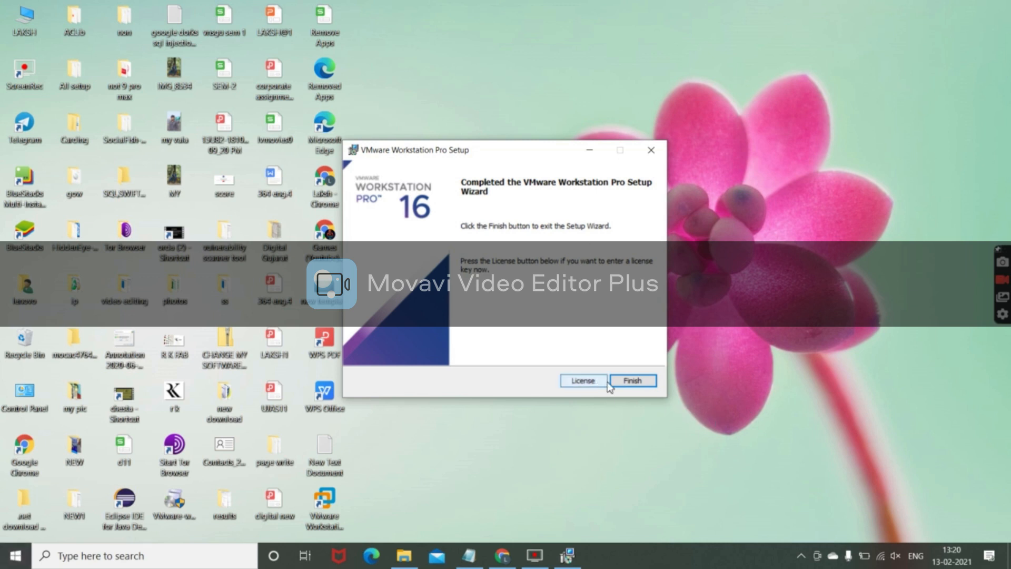
Finish the VMware Workstation Pro setup without entering a license, and launch the program from its desktop shortcut
left_click(637, 381)
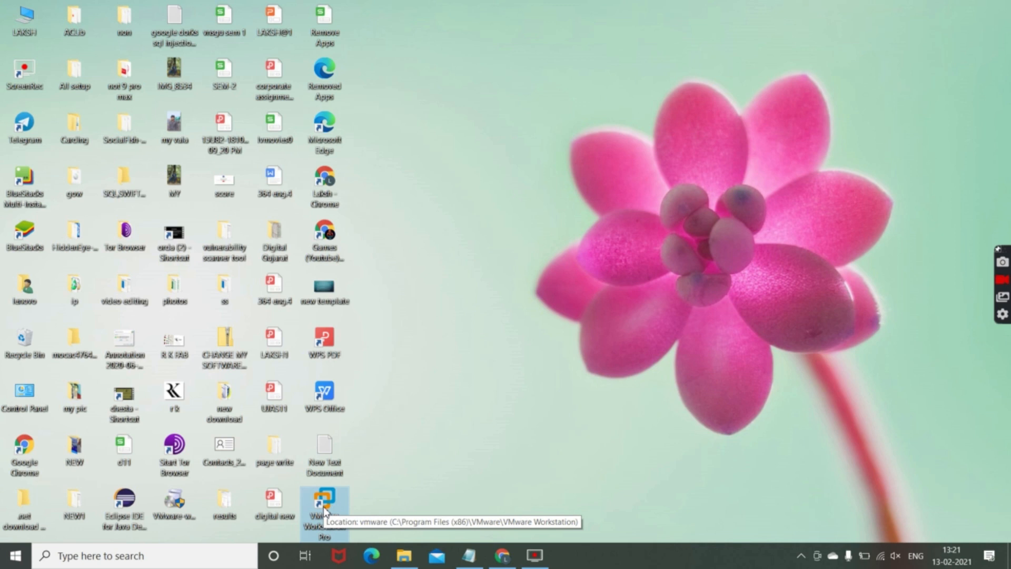
double_click(325, 510)
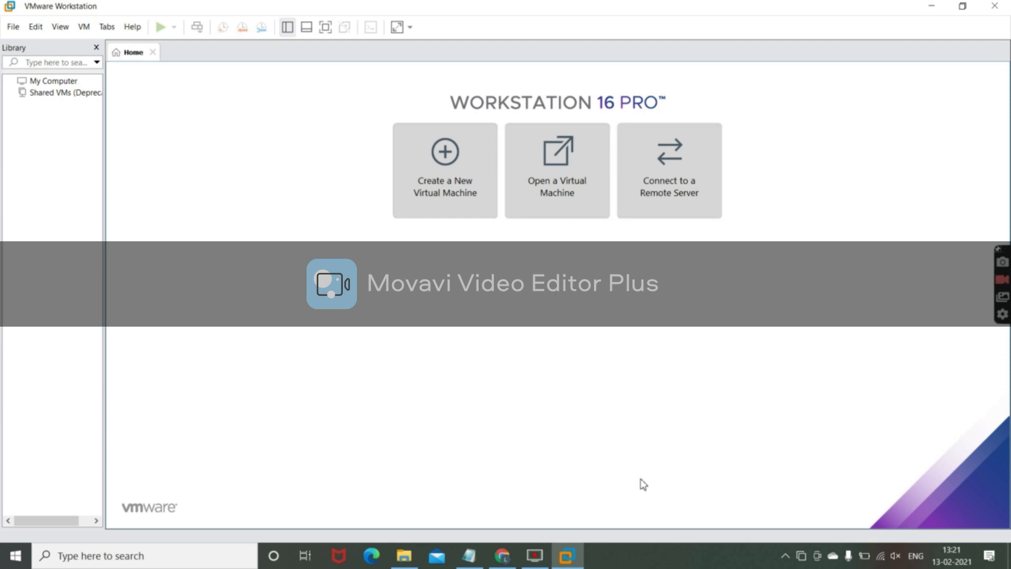
Add the line "you are installing and cant get licence key its better but need a key thats here" below the note's key list, and highlight the keys
left_click(470, 557)
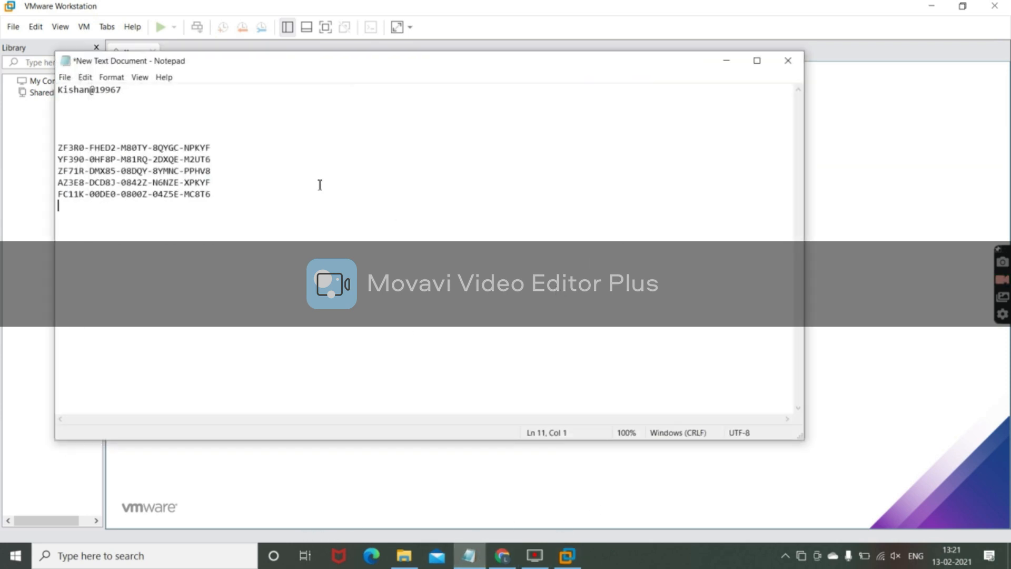
key("Return")
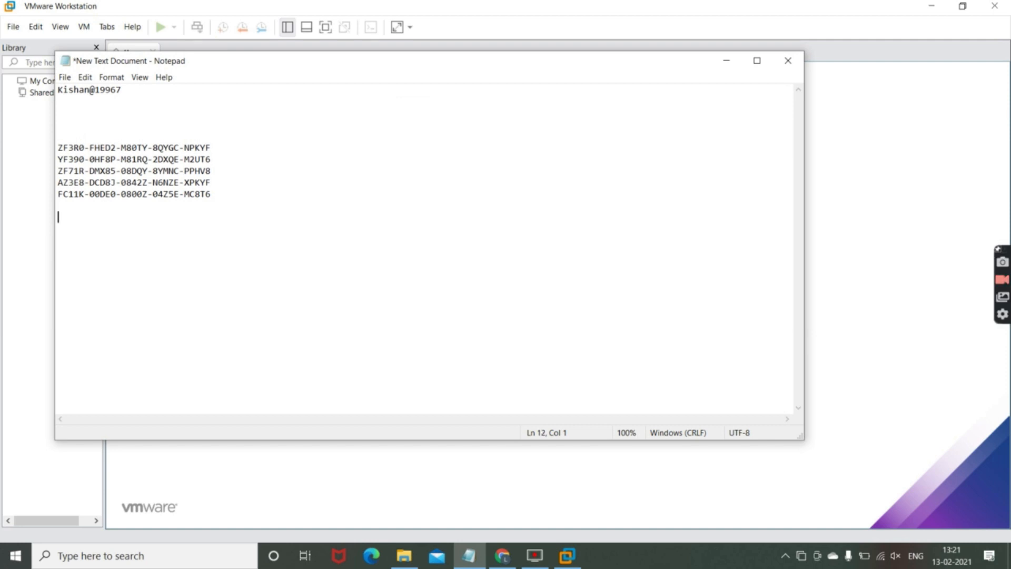
type("you are insta")
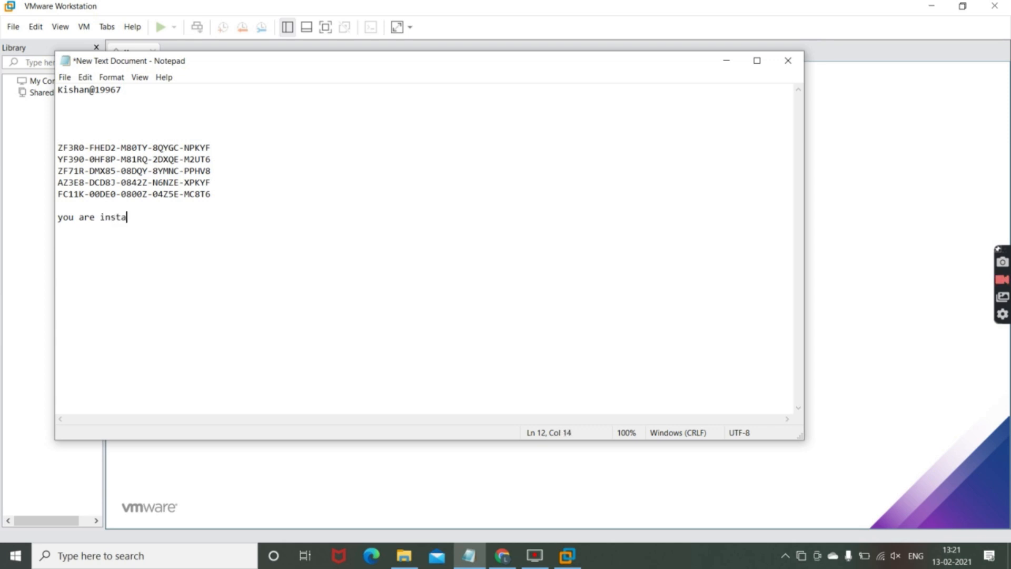
type("lling and")
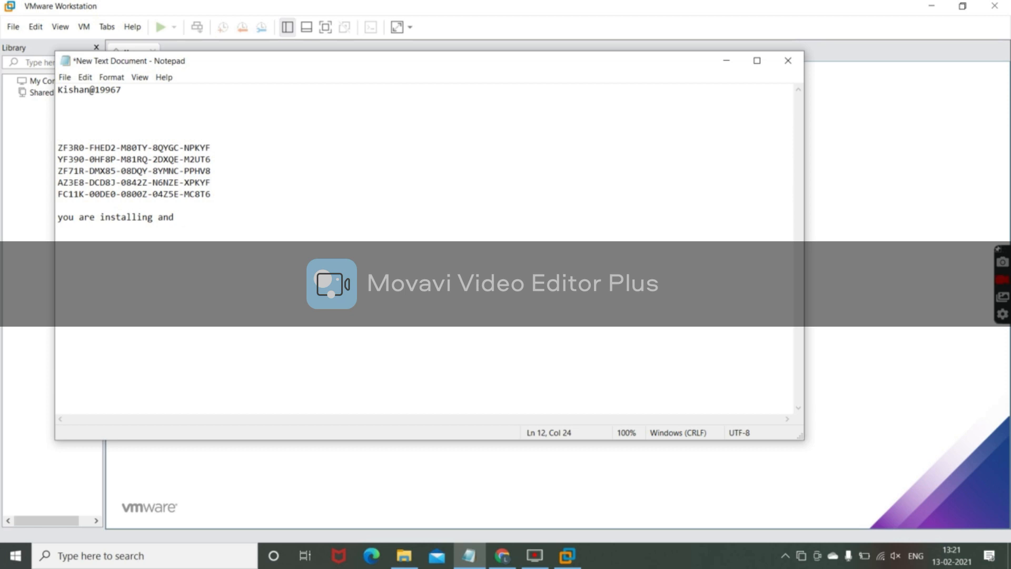
type("cant get lice")
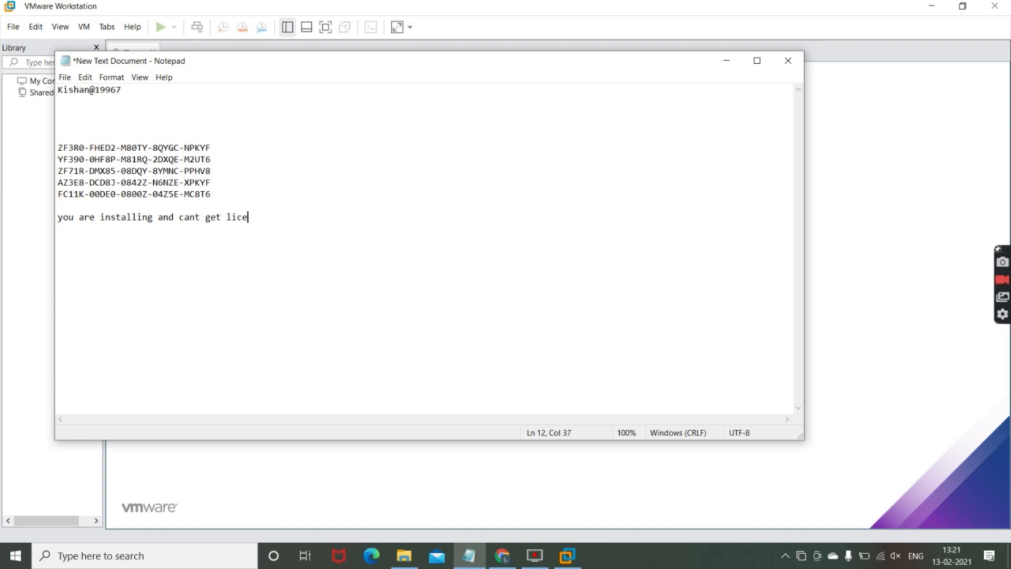
type("nce key its be")
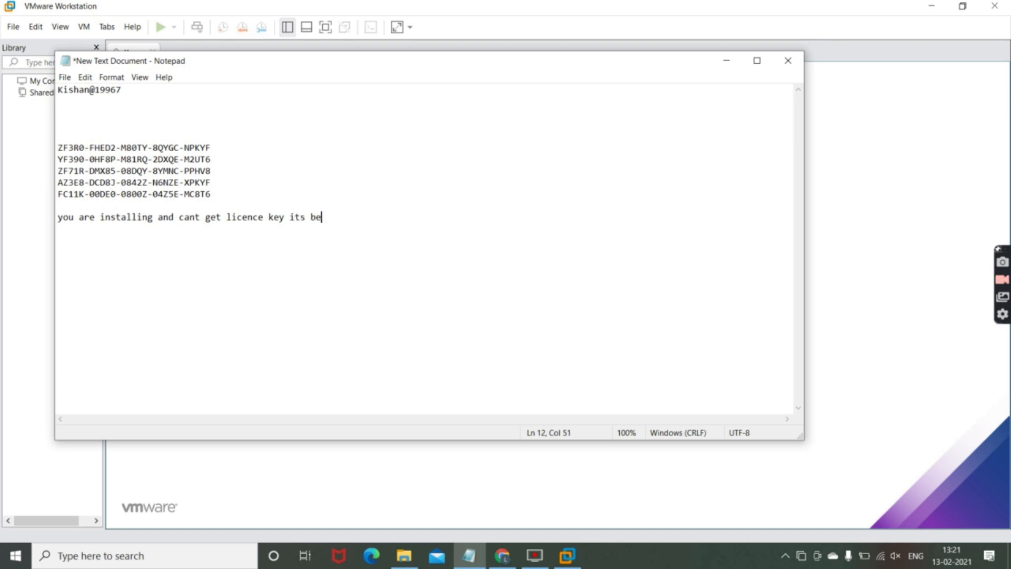
type("tter but")
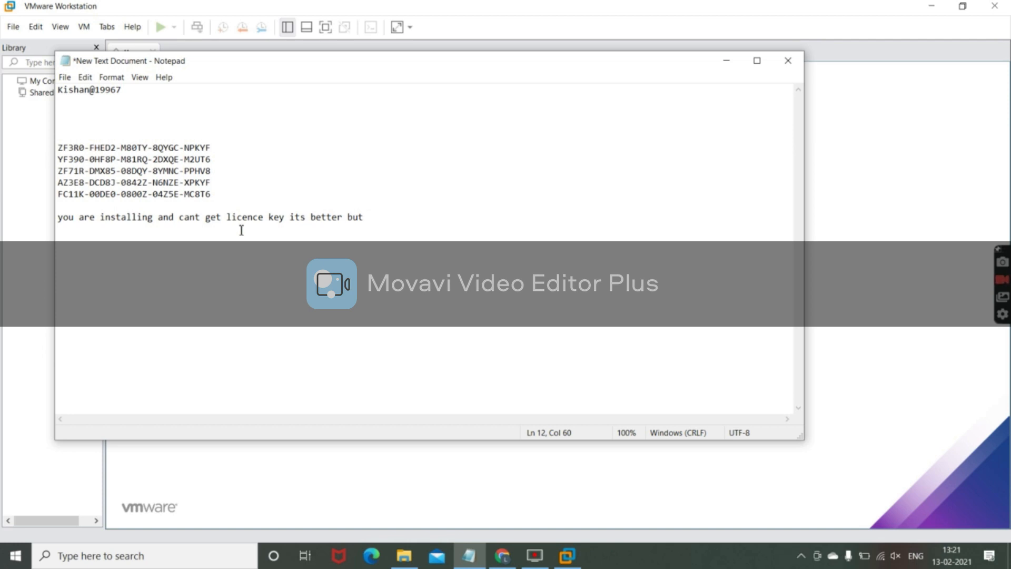
type("need a key")
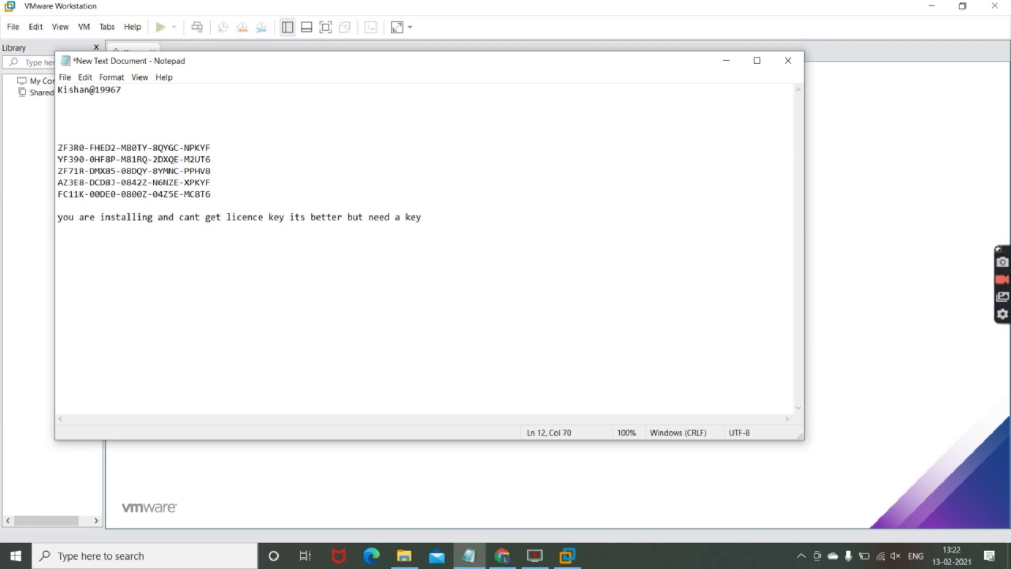
type(" thats here")
left_click_drag(59, 148, 203, 209)
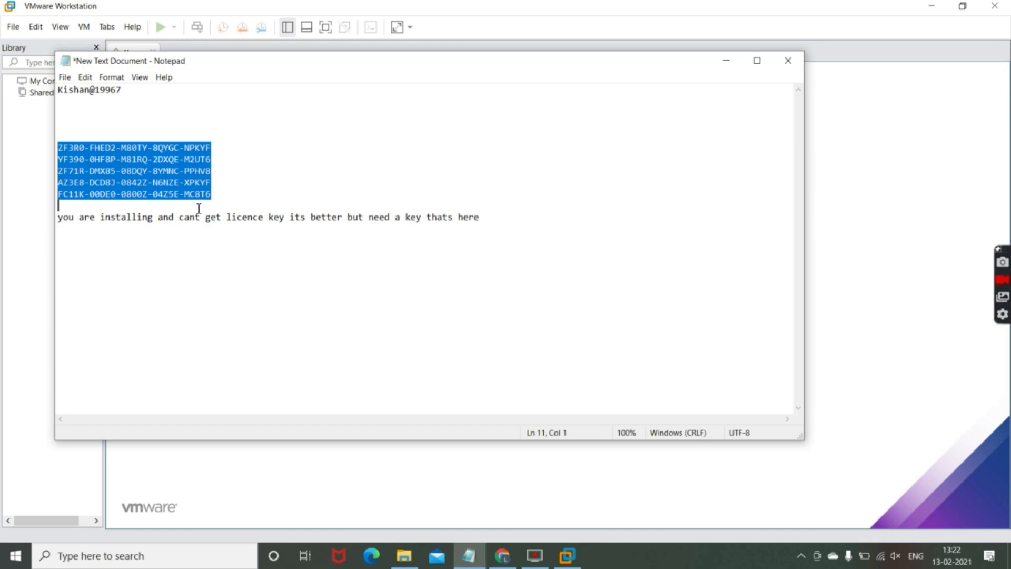
left_click(288, 178)
left_click(504, 220)
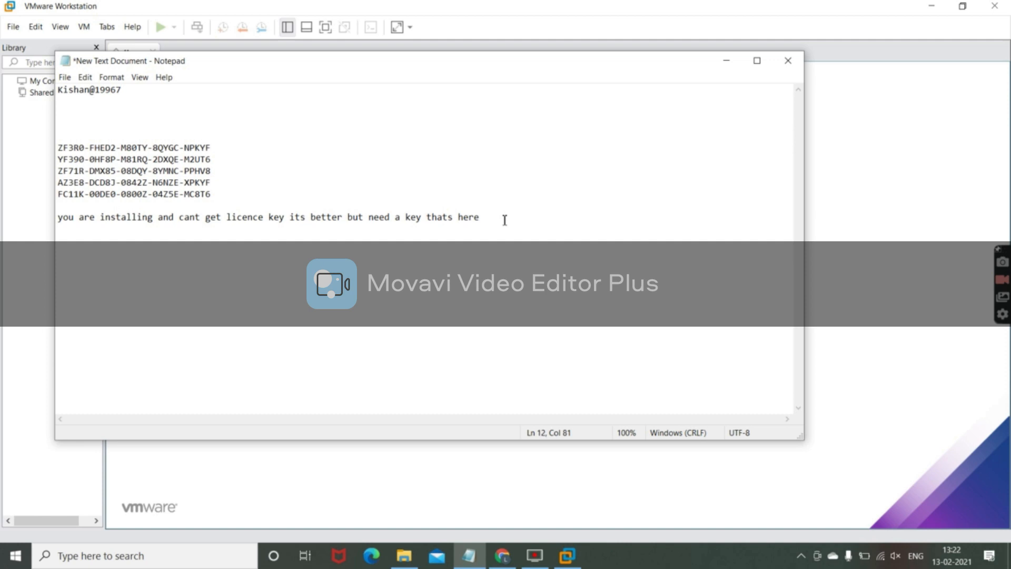
Replace the note's last line with "you can pause video and see key and paste your pc"
right_click(458, 218)
left_click(492, 208)
left_click_drag(485, 219, 58, 236)
type("you ")
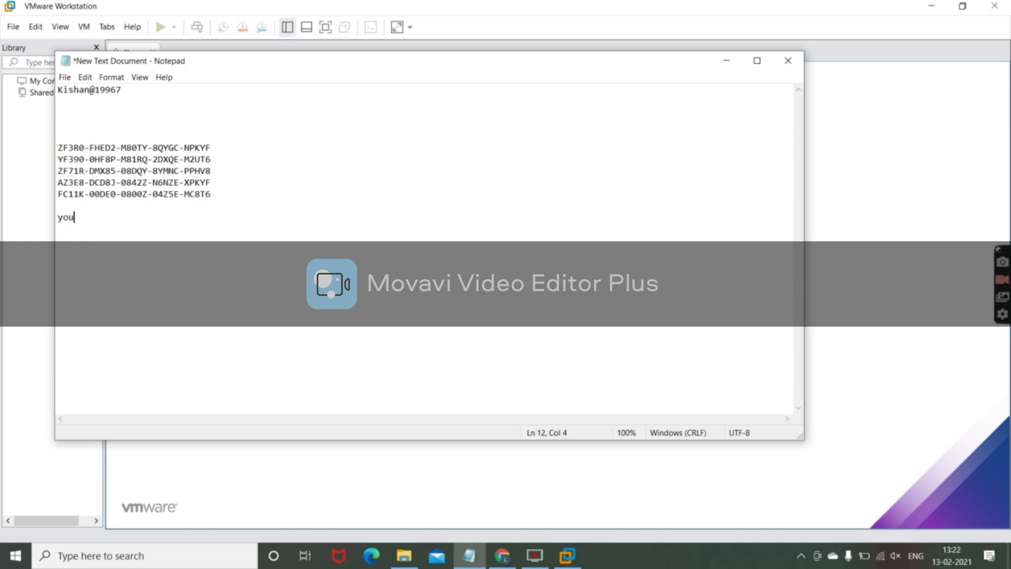
type("caan")
key("BackSpace")
key("BackSpace")
key("BackSpace")
type("n o")
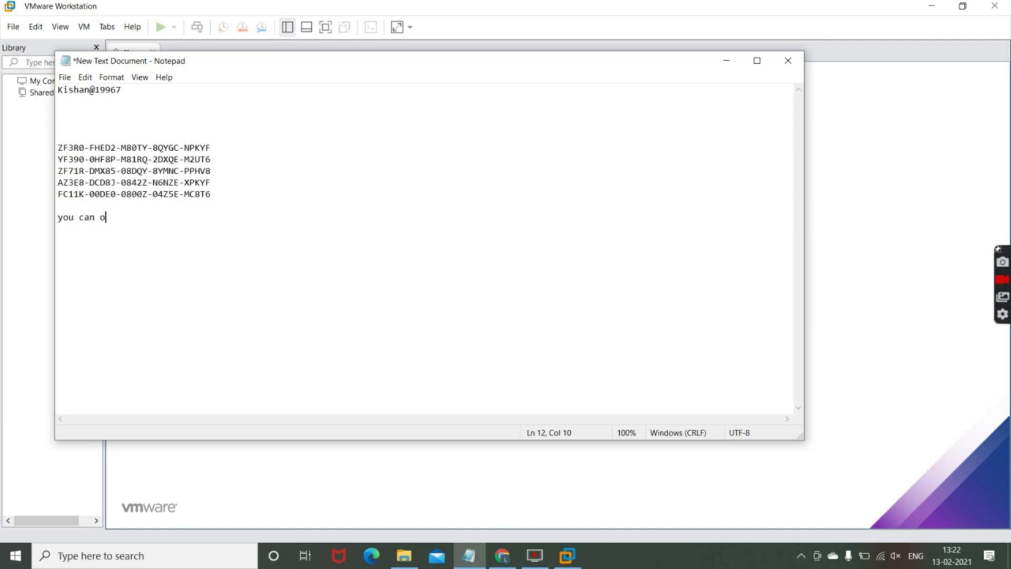
key("BackSpace")
type("pause video and see ")
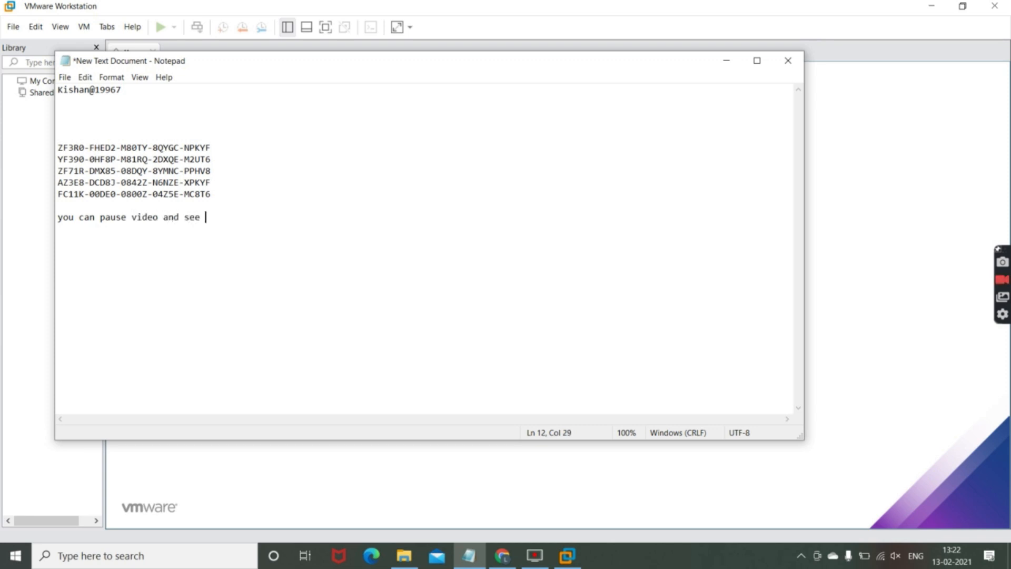
type("key and ")
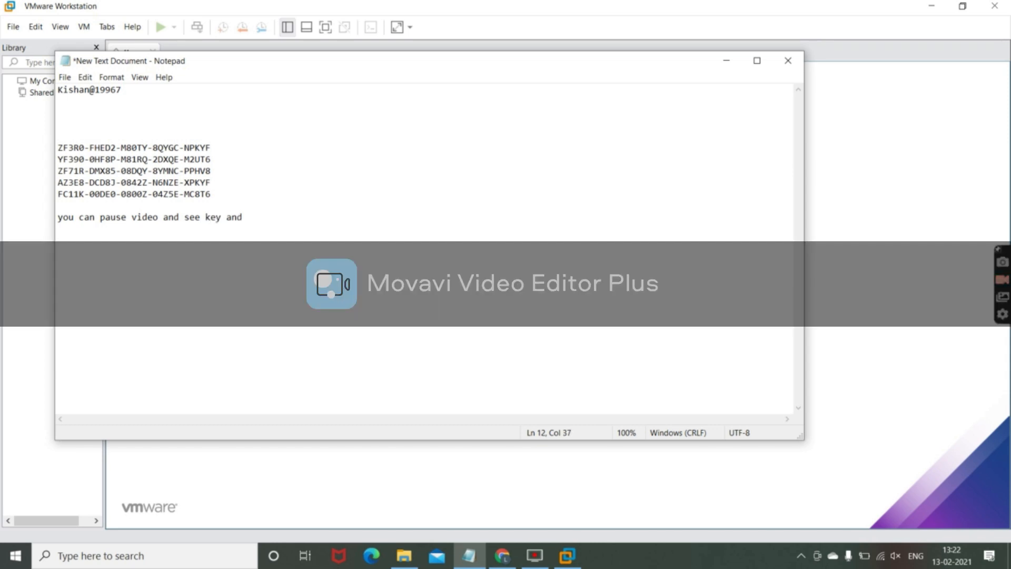
type("paste your pc")
left_click(726, 61)
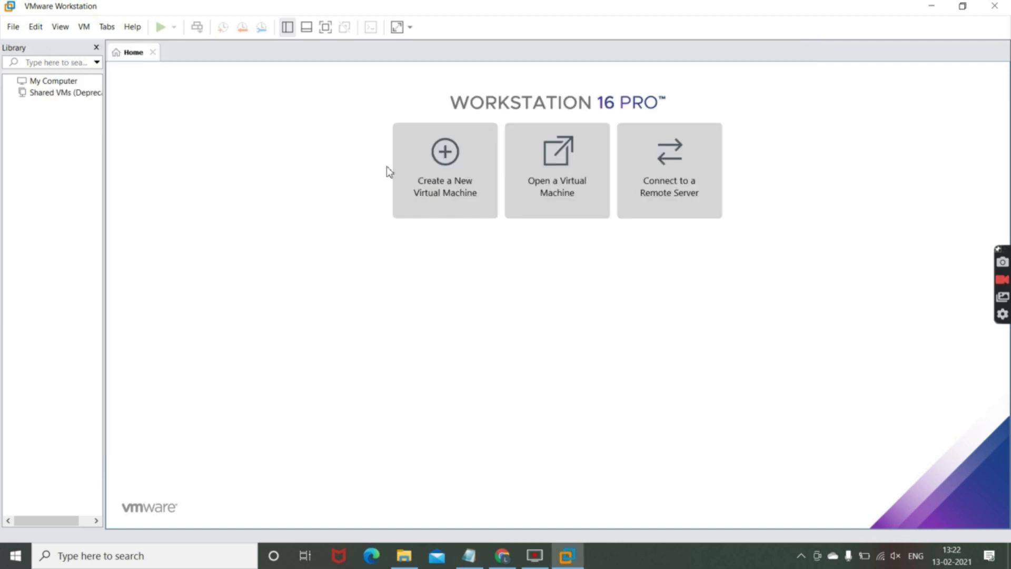
left_click(432, 173)
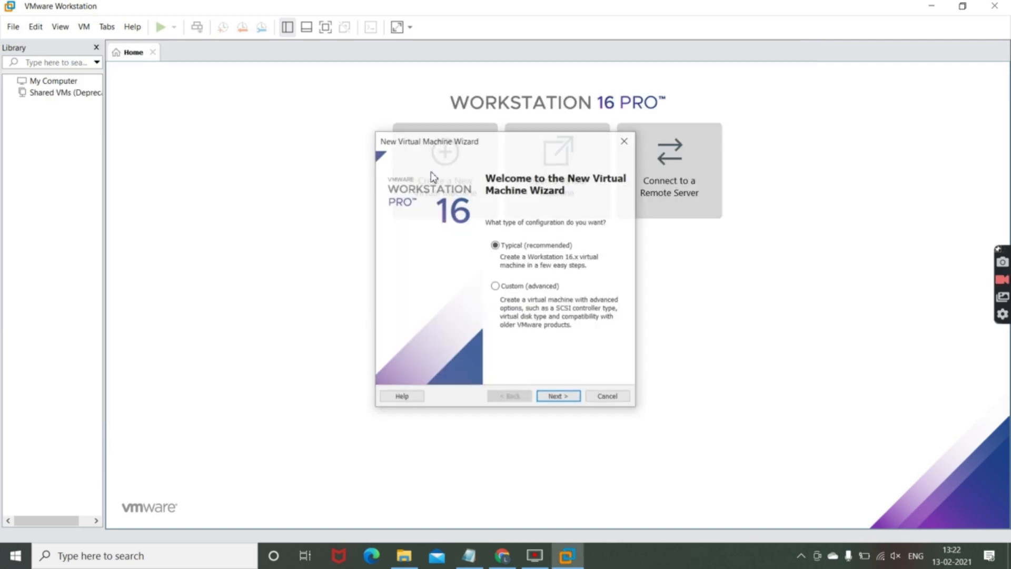
left_click(609, 397)
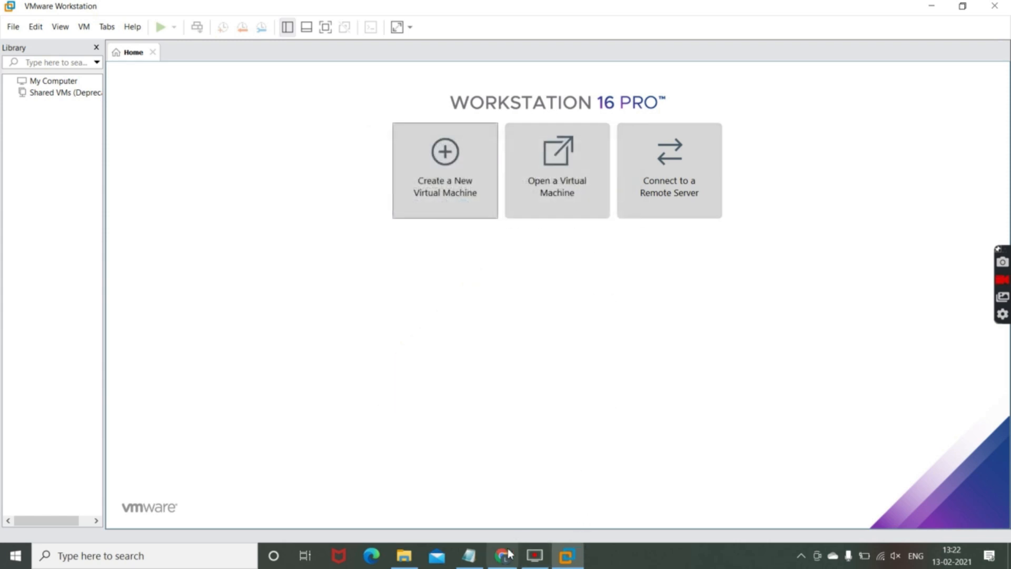
Reopen the text note, replace its last line with "now download kali linux lets go.....", and minimize the note
left_click(469, 555)
left_click_drag(321, 217, 50, 224)
type("no")
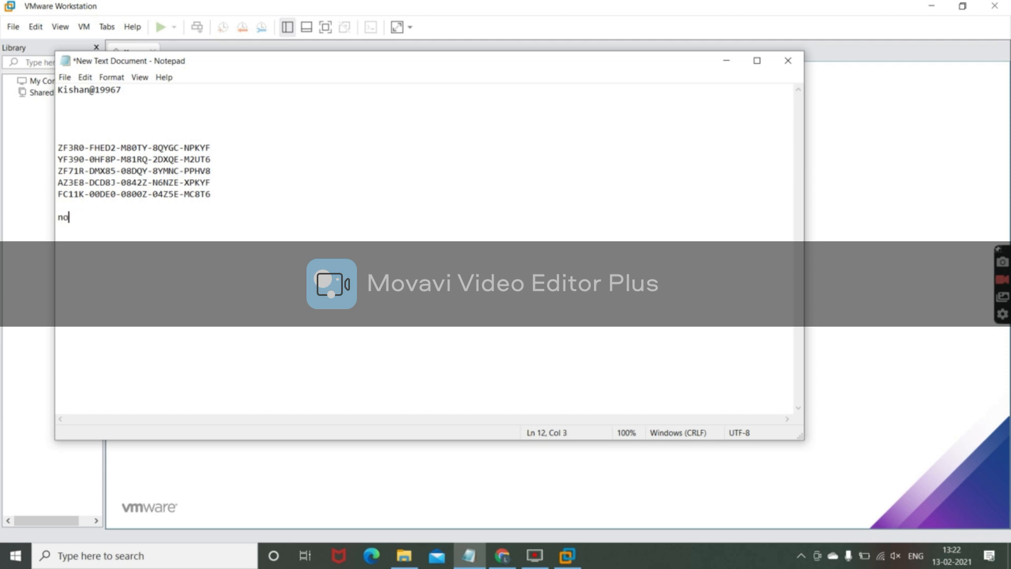
type("e")
key("Left")
key("BackSpace")
type("w")
key("Right")
type("download kali ")
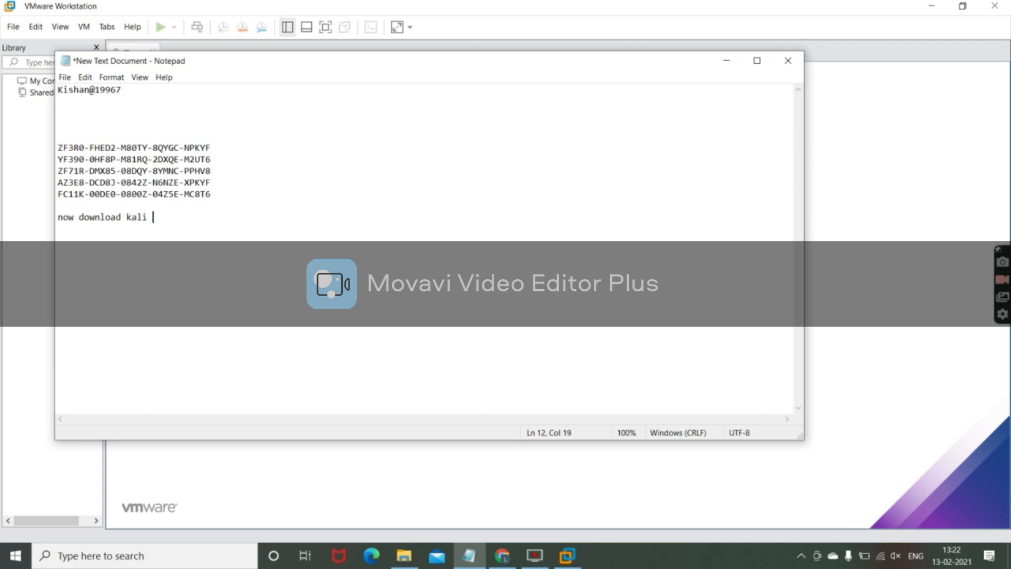
type("linux le")
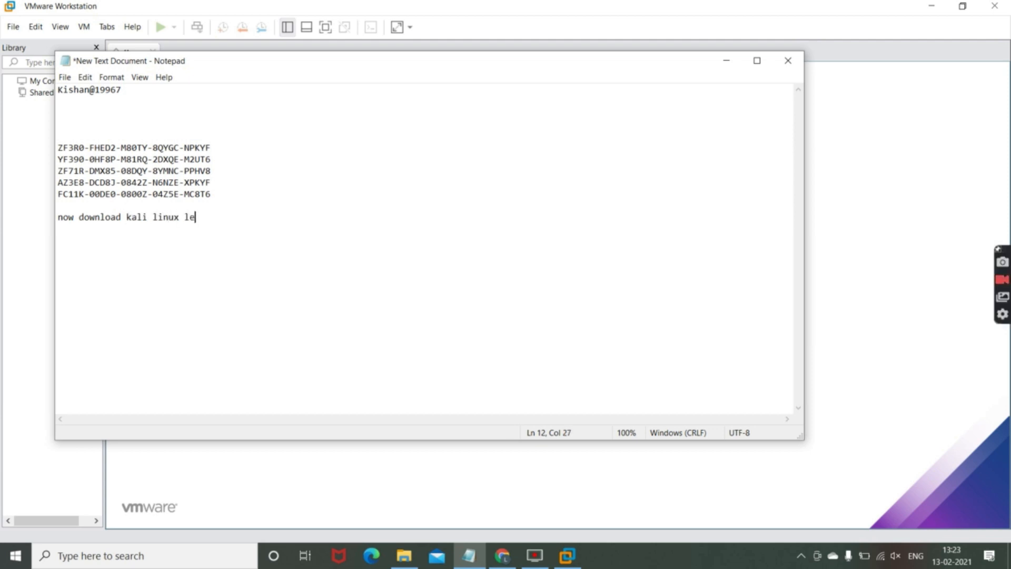
type("ts go.....")
left_click(725, 61)
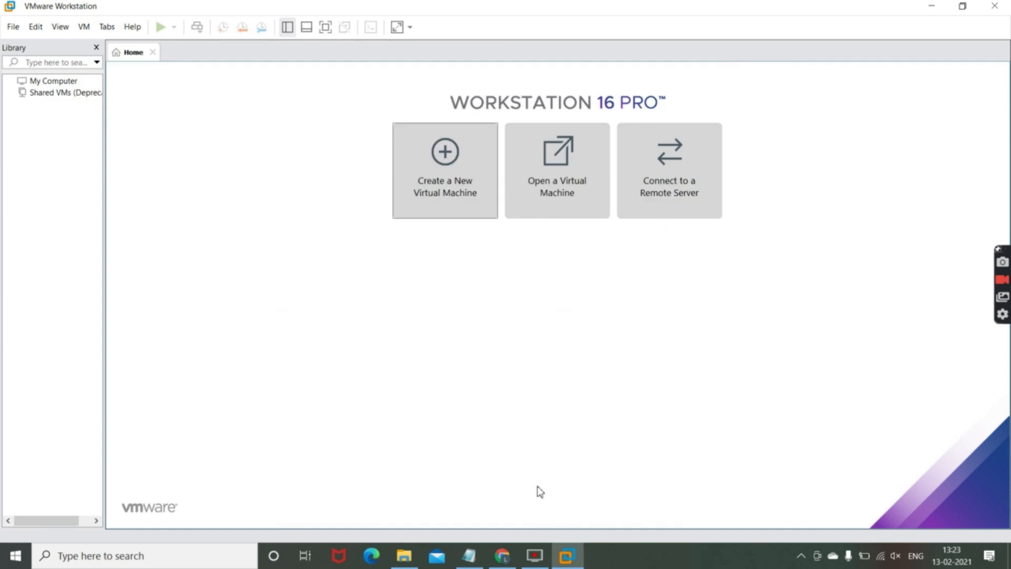
Switch to Chrome, search Google for "kali linux download", and open the Official Kali Linux Downloads page
left_click(503, 555)
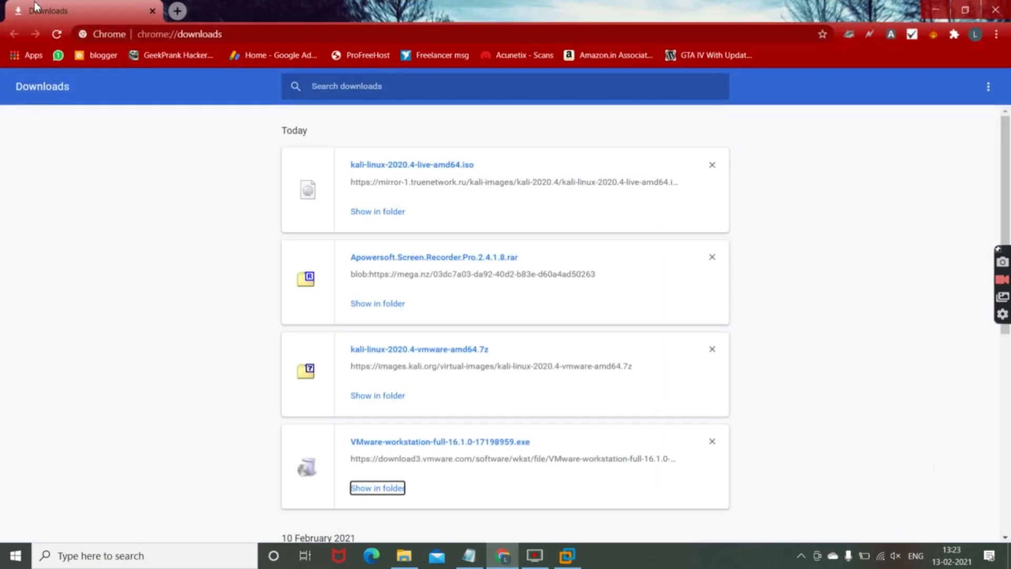
left_click(177, 11)
left_click(152, 11)
type("kali")
key("Return")
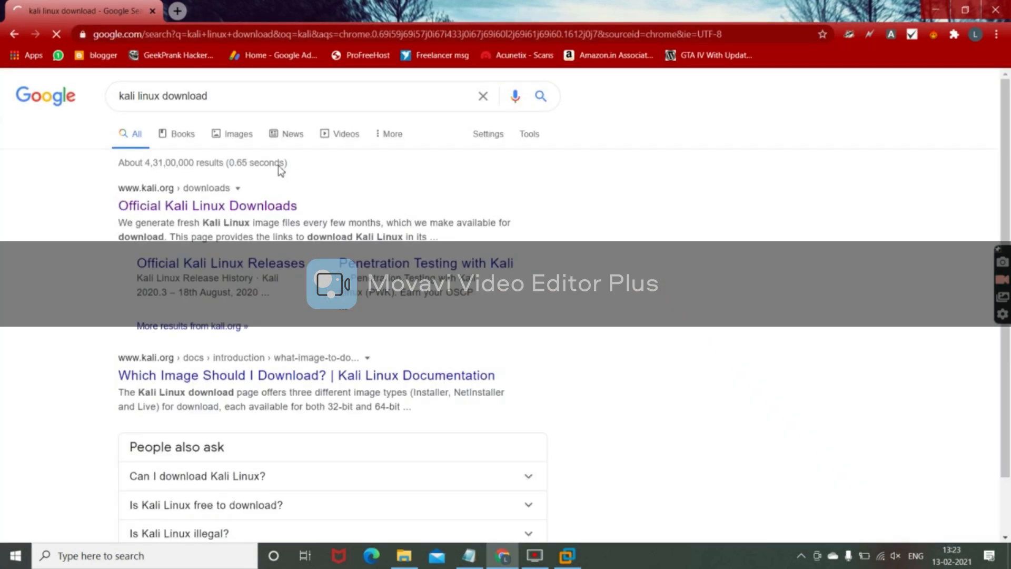
left_click_drag(207, 96, 63, 157)
left_click(64, 158)
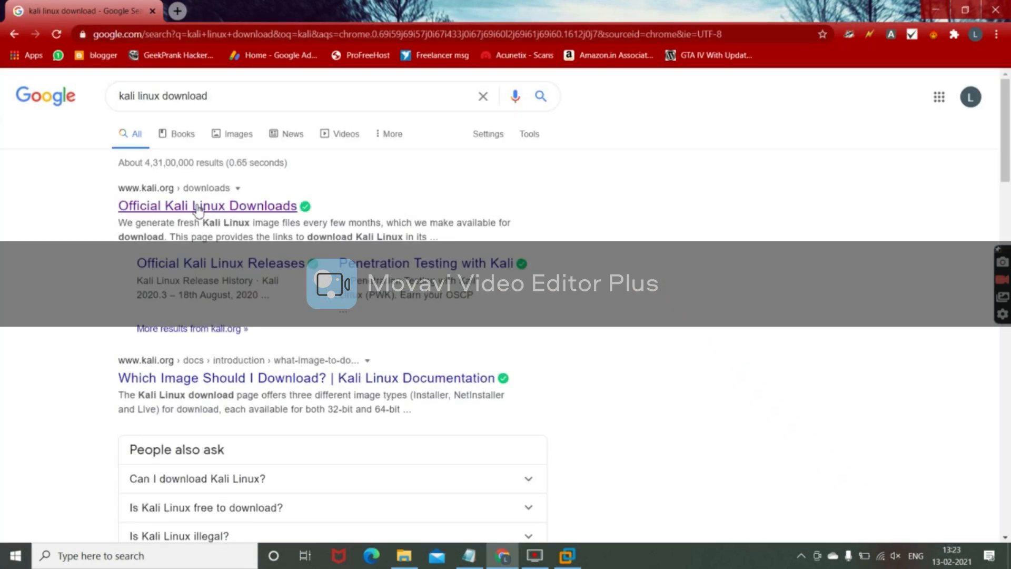
left_click(199, 209)
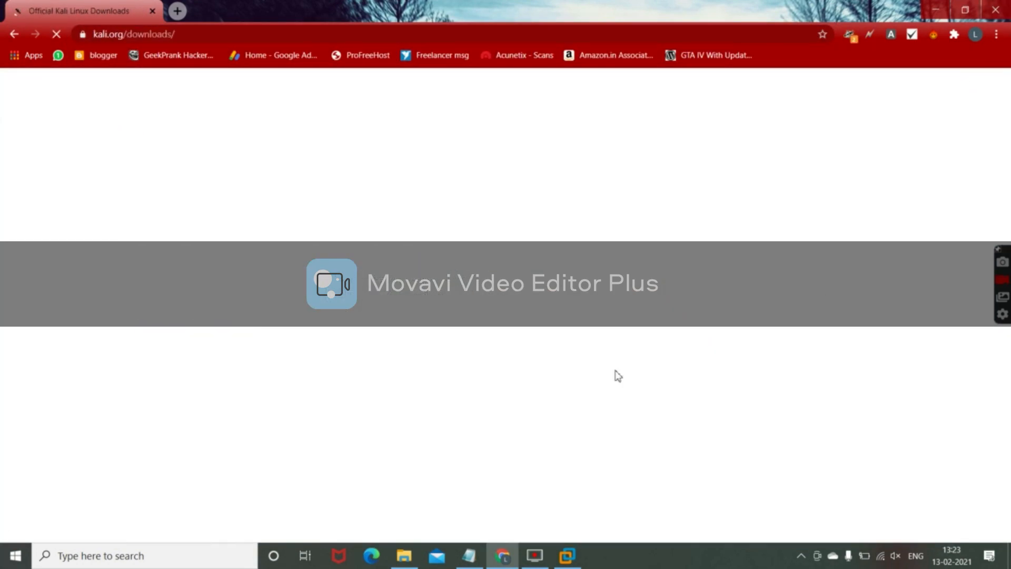
Examine the Kali Linux image list, pointing out the 64-Bit (Live), 32-Bit (Installer) and 32-Bit (Live) images
scroll(82, 163, "down", 5)
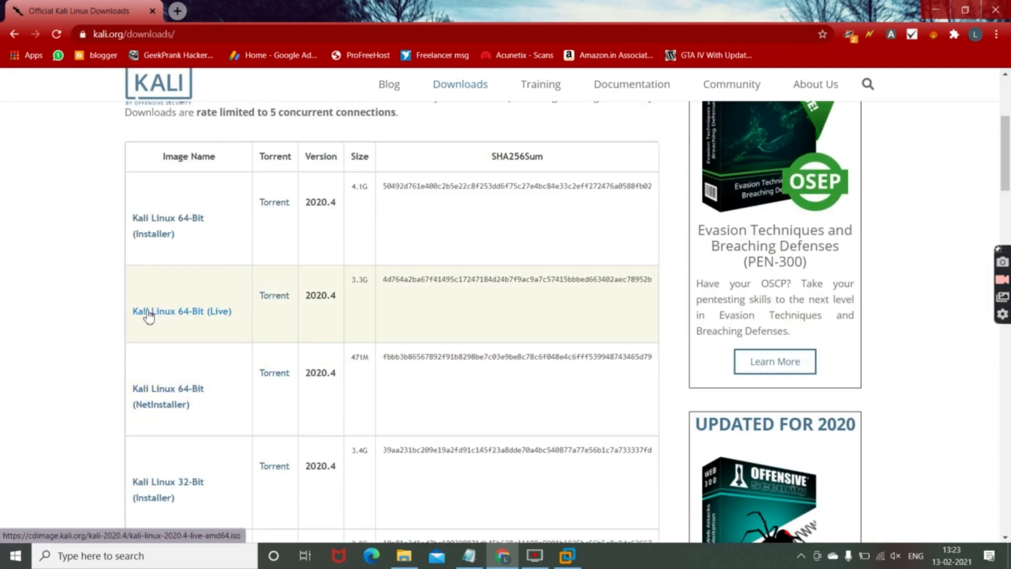
mouse_move(115, 314)
left_mouse_down()
mouse_move(240, 323)
mouse_move(180, 311)
mouse_move(128, 319)
left_mouse_up()
left_click(2, 338)
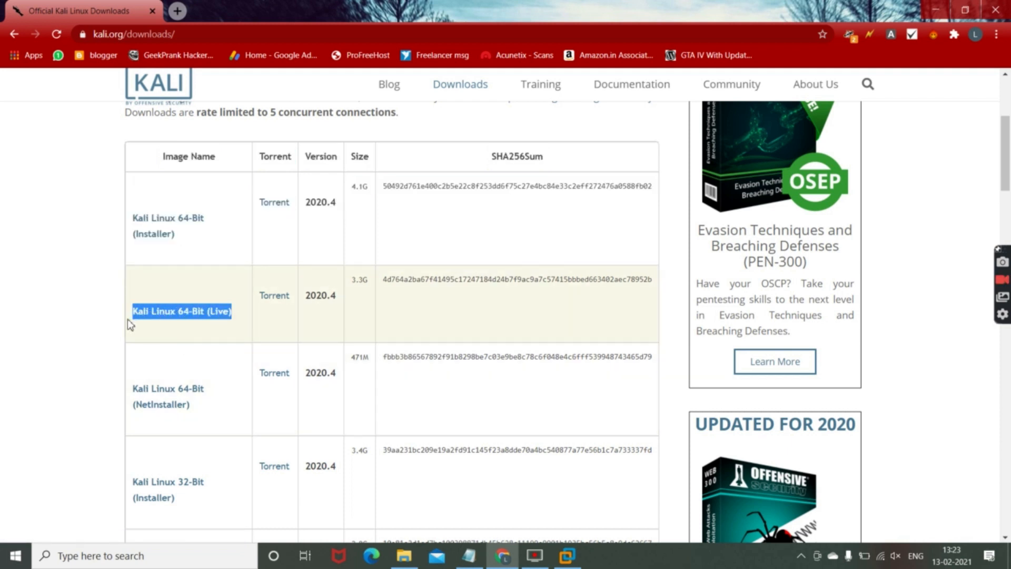
left_click_drag(1000, 178, 1005, 201)
left_click(48, 308)
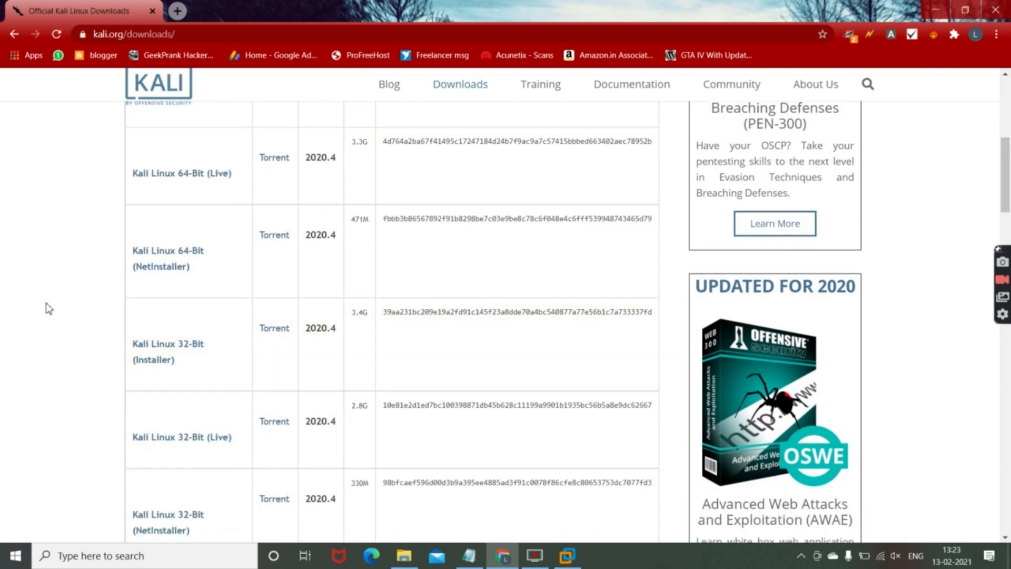
left_click_drag(243, 373, 131, 340)
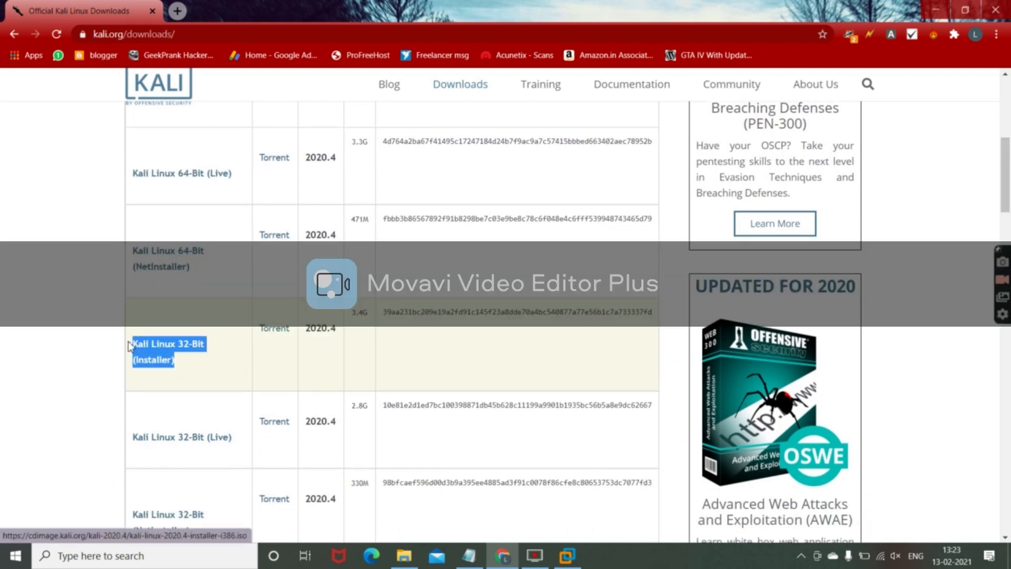
left_click(48, 331)
double_click(46, 326)
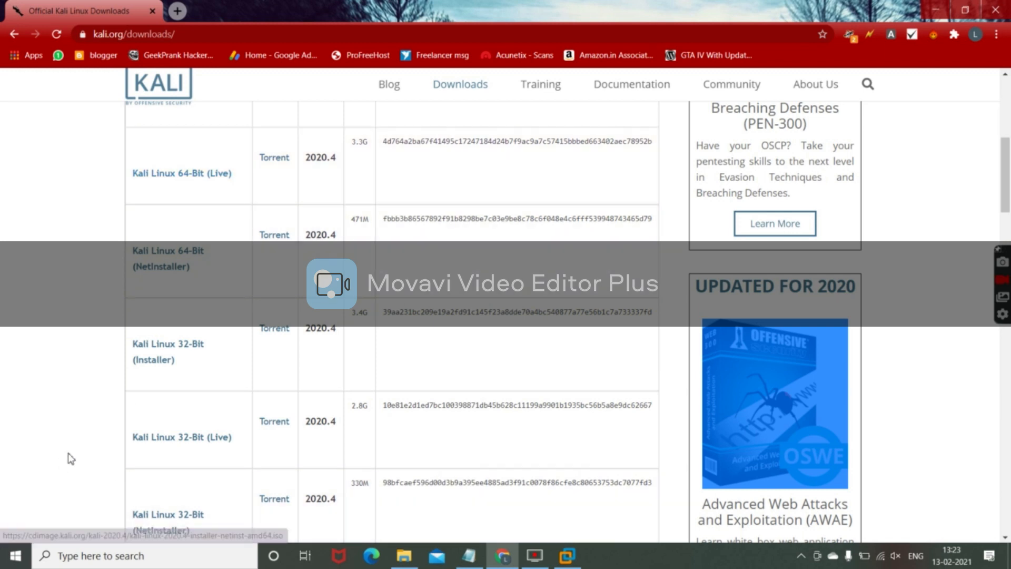
left_click(70, 456)
left_click_drag(235, 441, 135, 440)
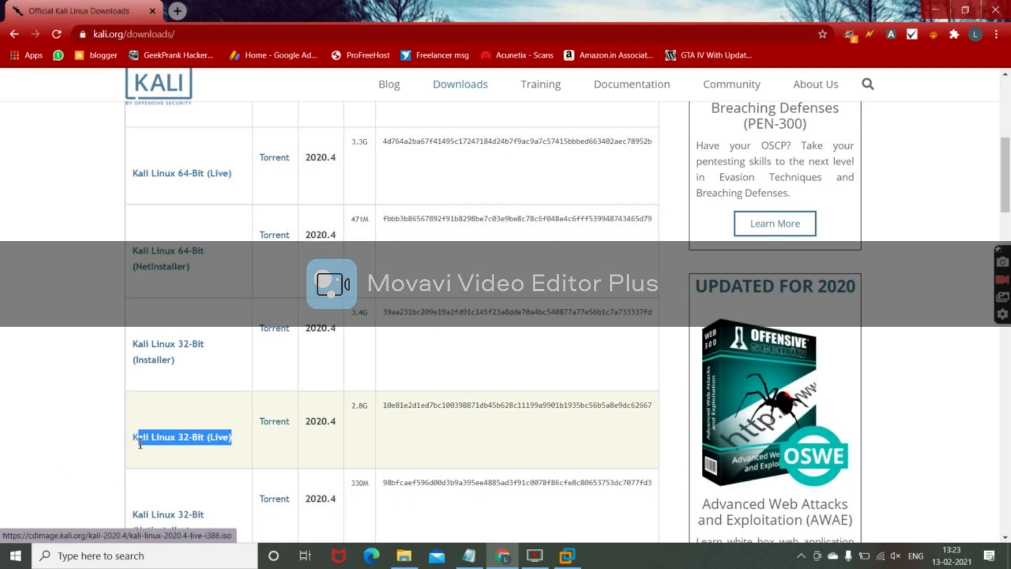
left_click(90, 408)
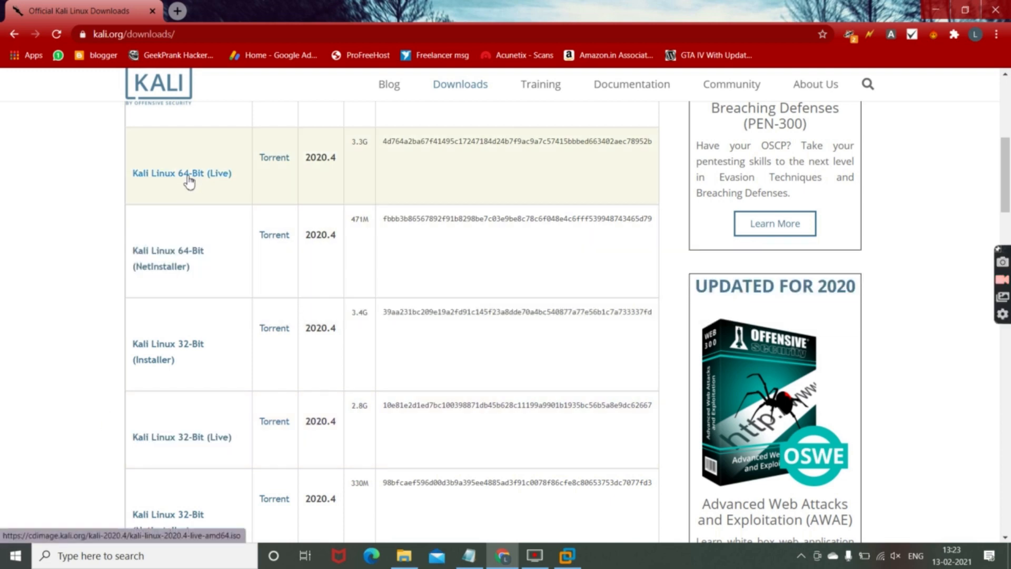
Open the browser's downloads list in a new tab and remove the kali-linux-2020.4-vmware-amd64.7z entry
left_click(177, 10)
left_click(996, 34)
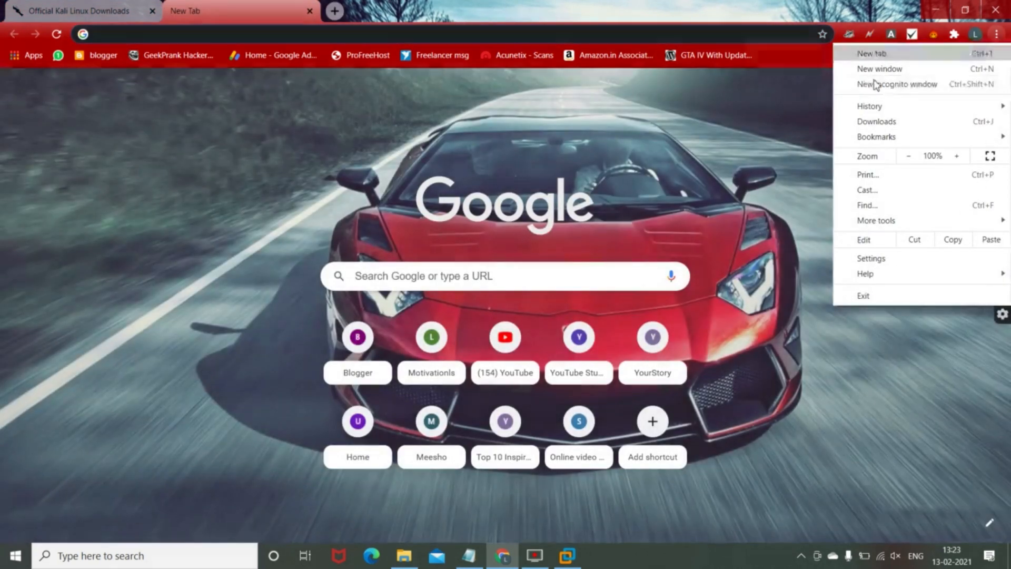
left_click(889, 126)
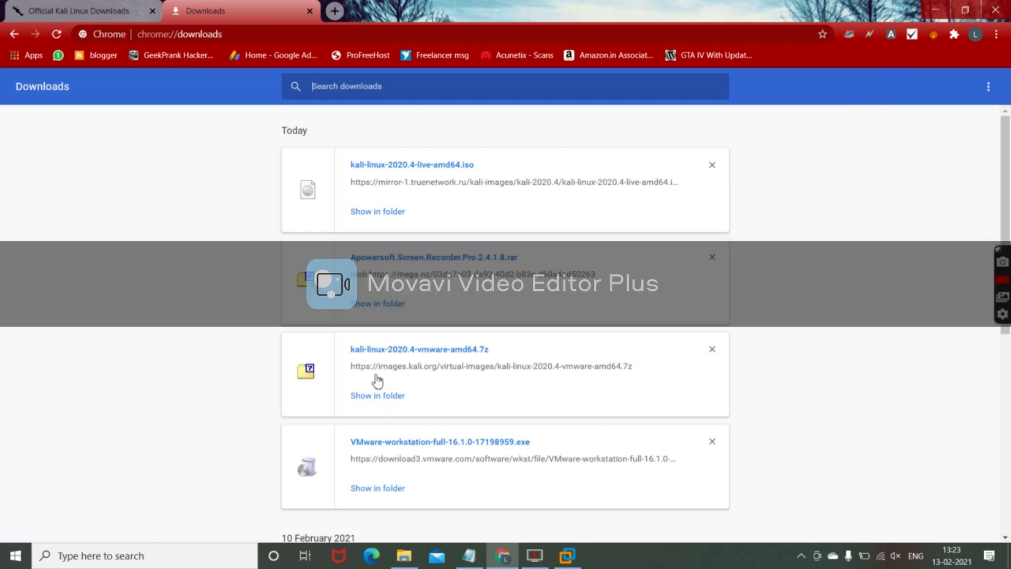
left_click(712, 349)
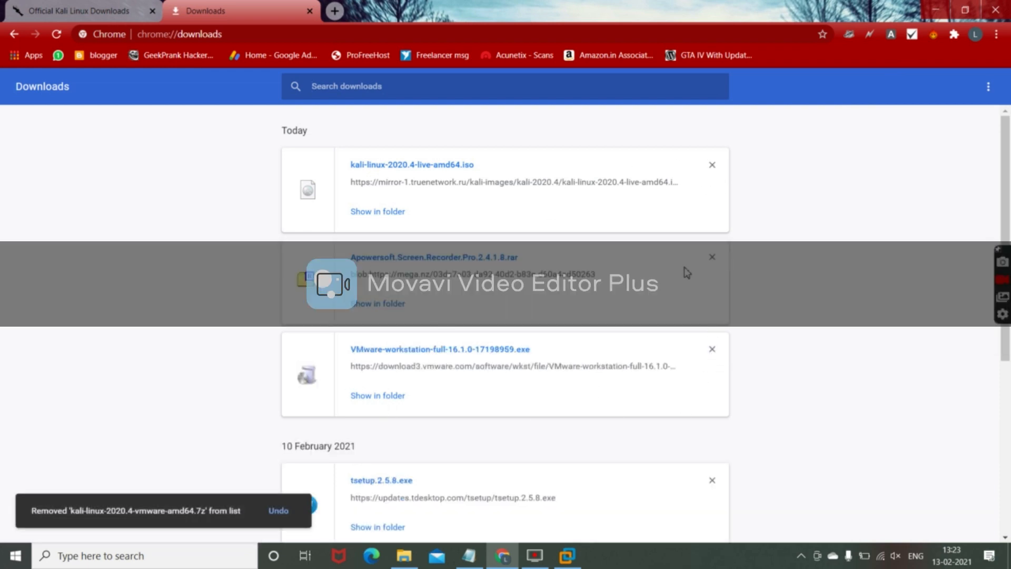
Remove the Apowersoft.Screen.Recorder.Pro.2.4.1.8.rar entry from the browser's downloads list
left_click(711, 257)
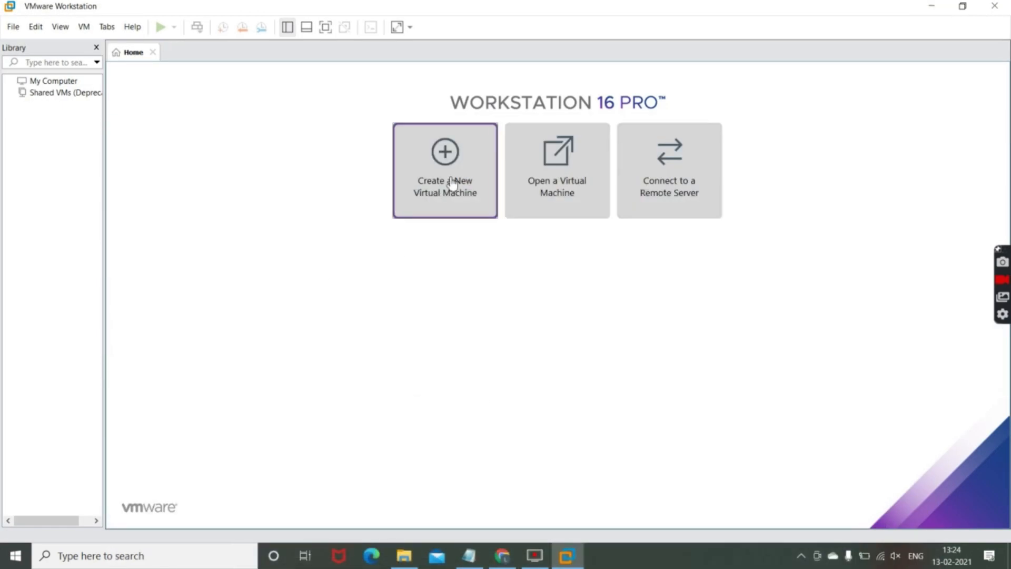
Switch to VMware Workstation and start a new virtual machine that installs from the kali-linux-2020.4-live-amd64 image in Downloads
left_click(451, 181)
left_click(573, 396)
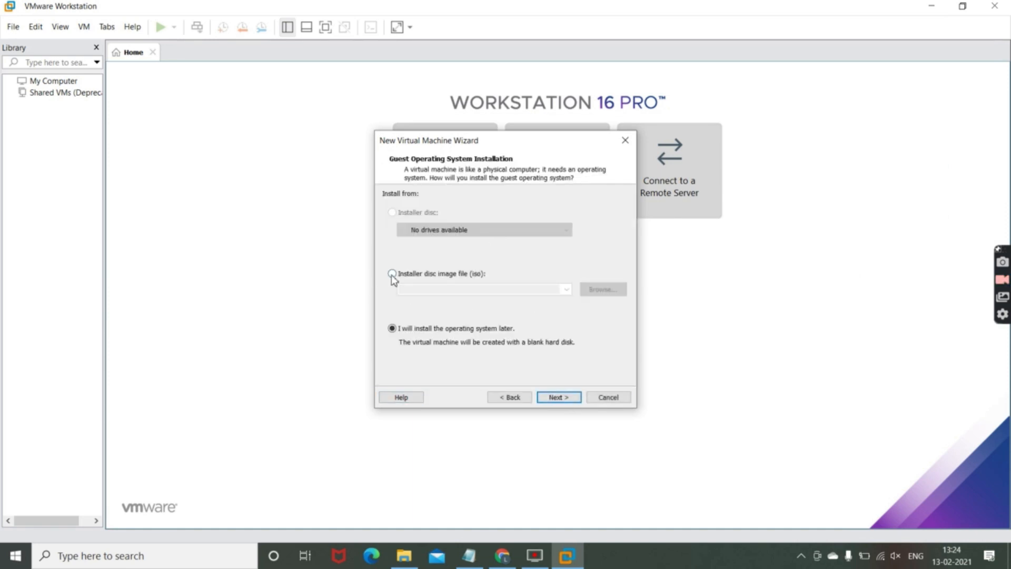
left_click(392, 273)
left_click(603, 289)
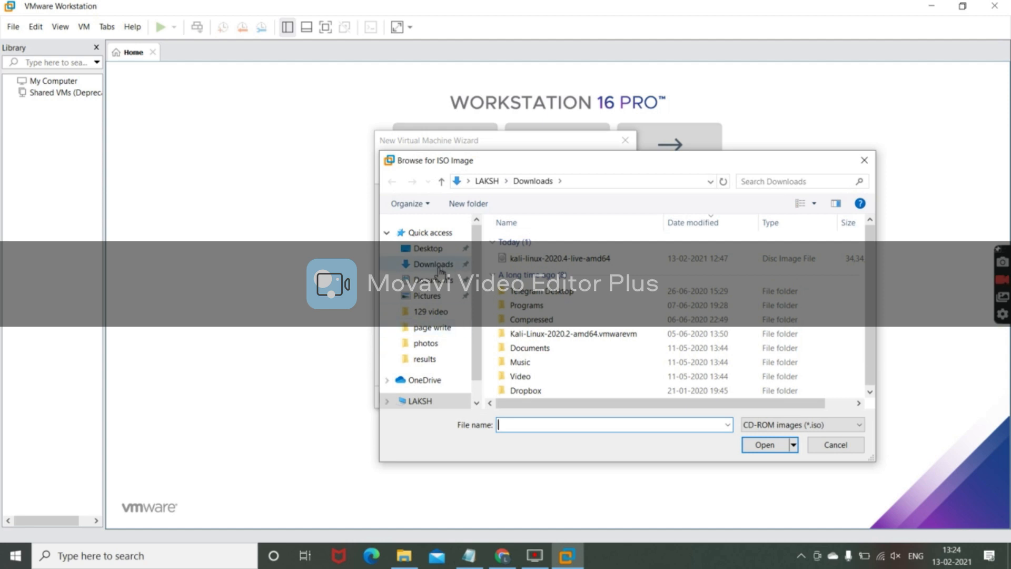
left_click(435, 269)
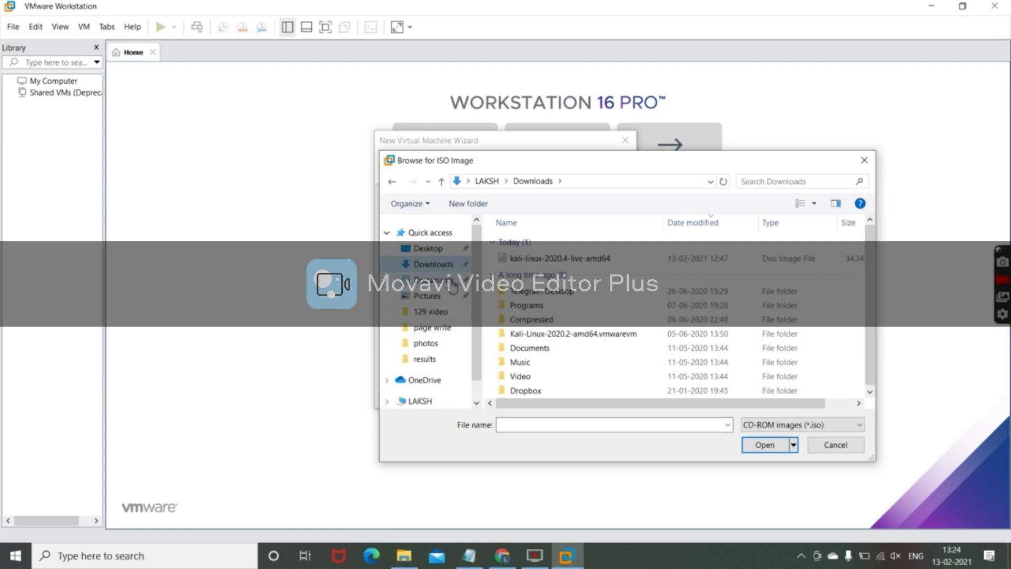
left_click(594, 259)
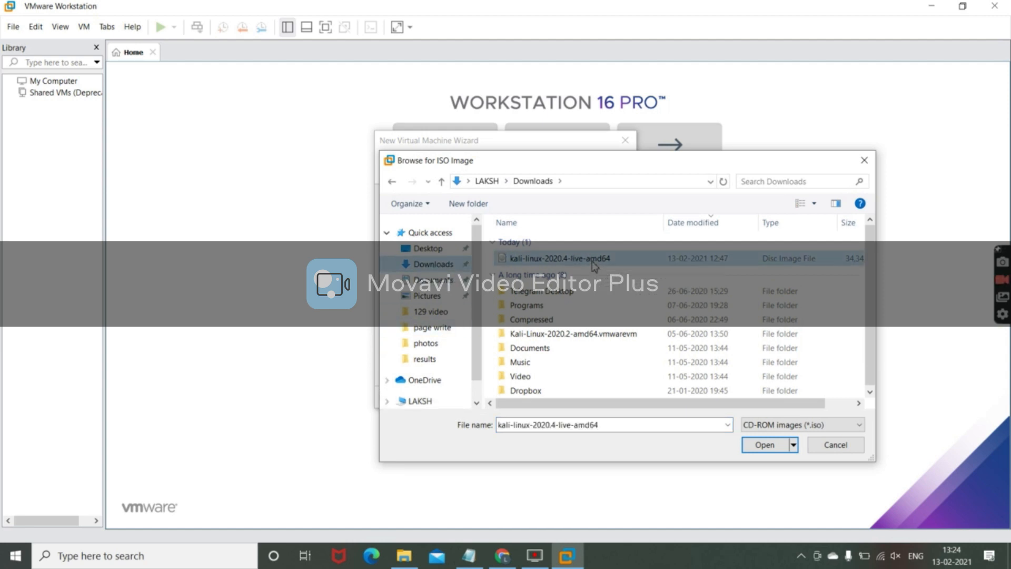
left_click(769, 446)
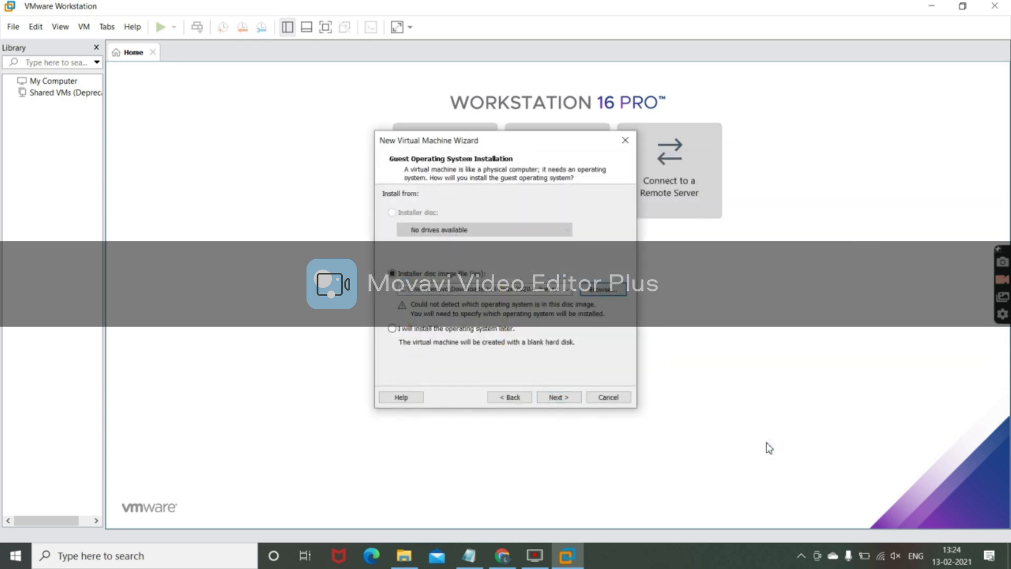
left_click(571, 400)
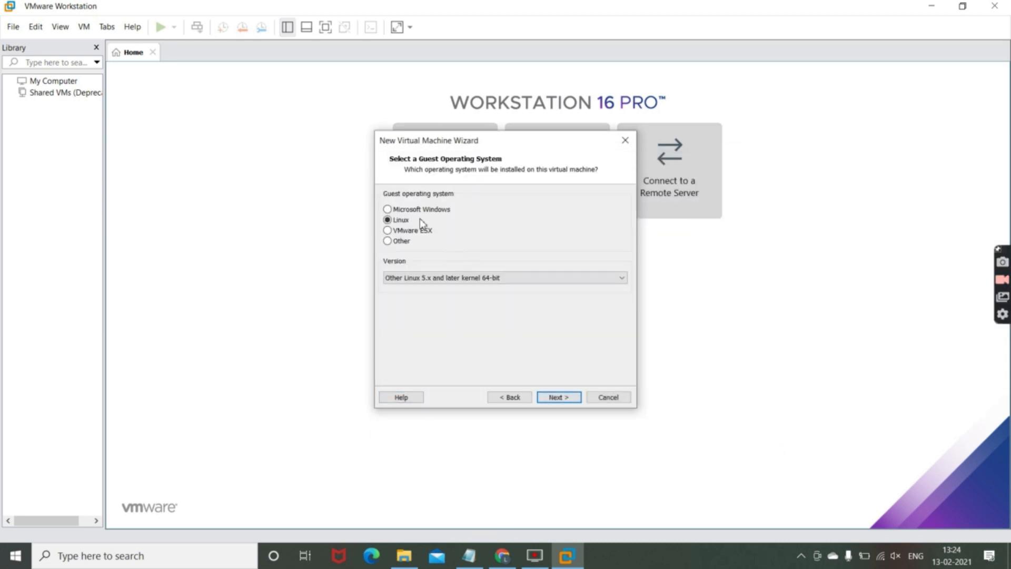
Choose Linux as the guest operating system with version Other Linux 5.x and later kernel 64-bit, and continue
left_click(388, 209)
left_click(392, 220)
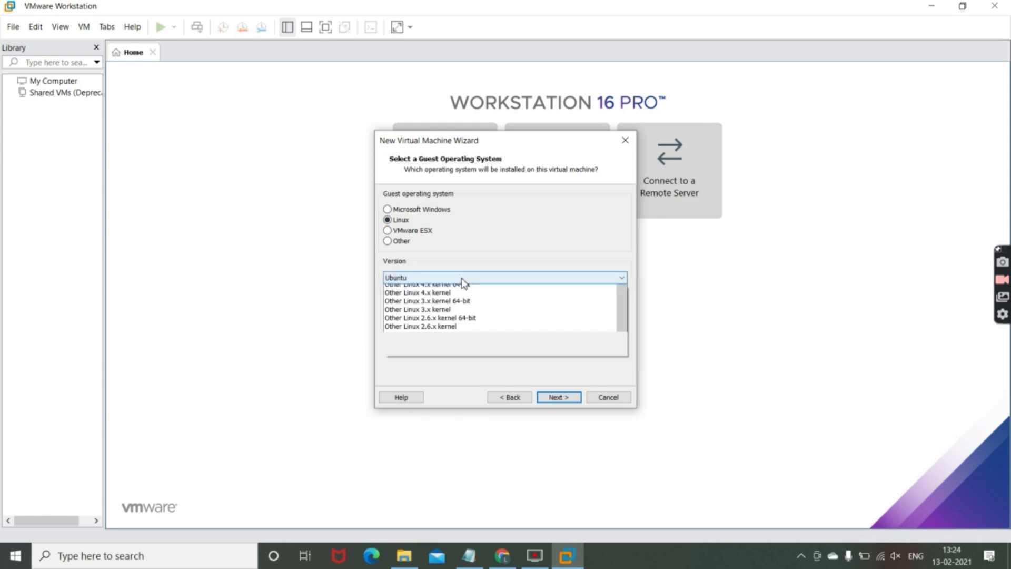
left_click(461, 277)
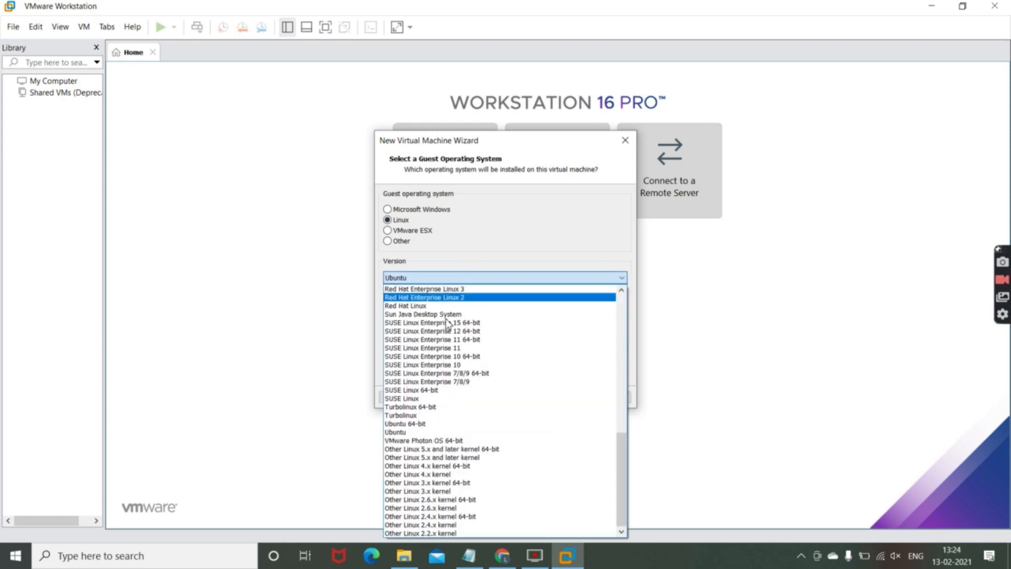
left_click(459, 449)
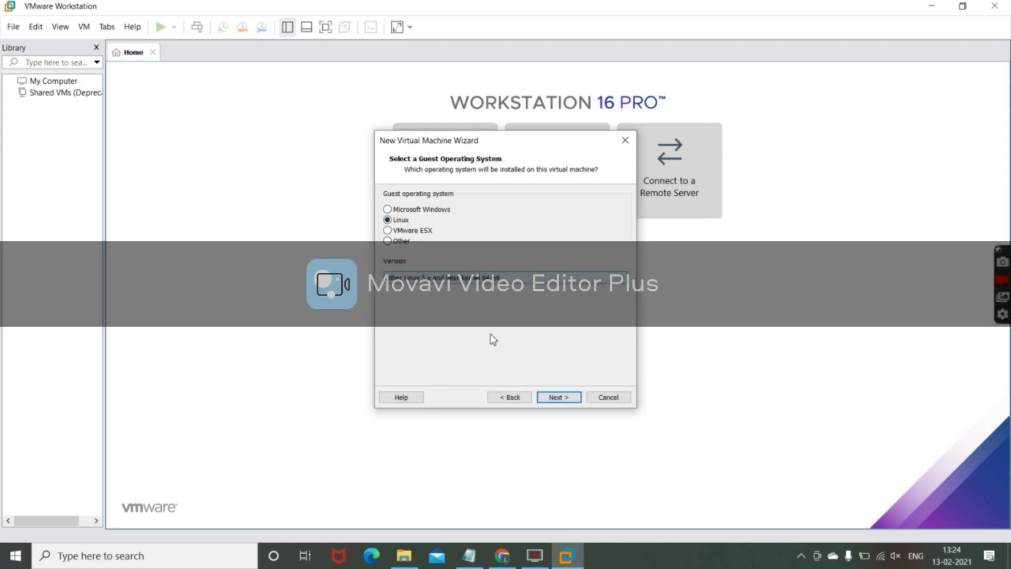
left_click(560, 398)
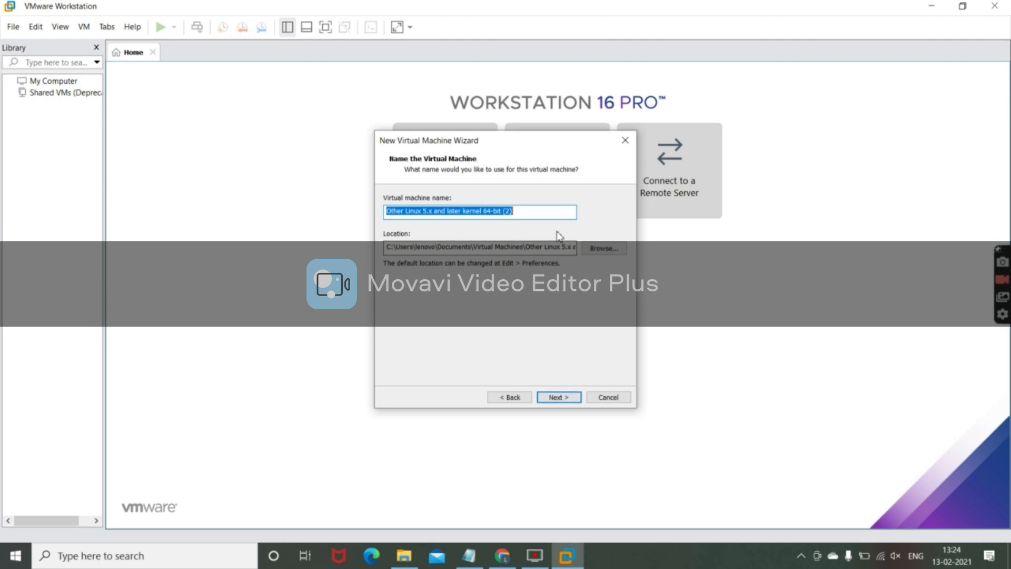
Try to name the virtual machine "Kali Live", dismiss the path message, and cancel the wizard
type("Kal")
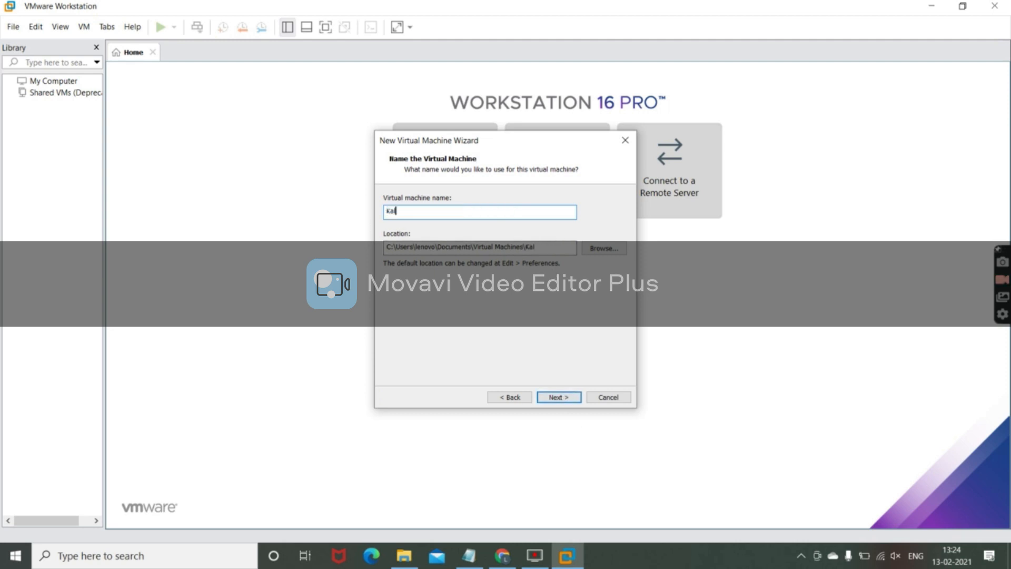
type("i Live")
left_click(569, 398)
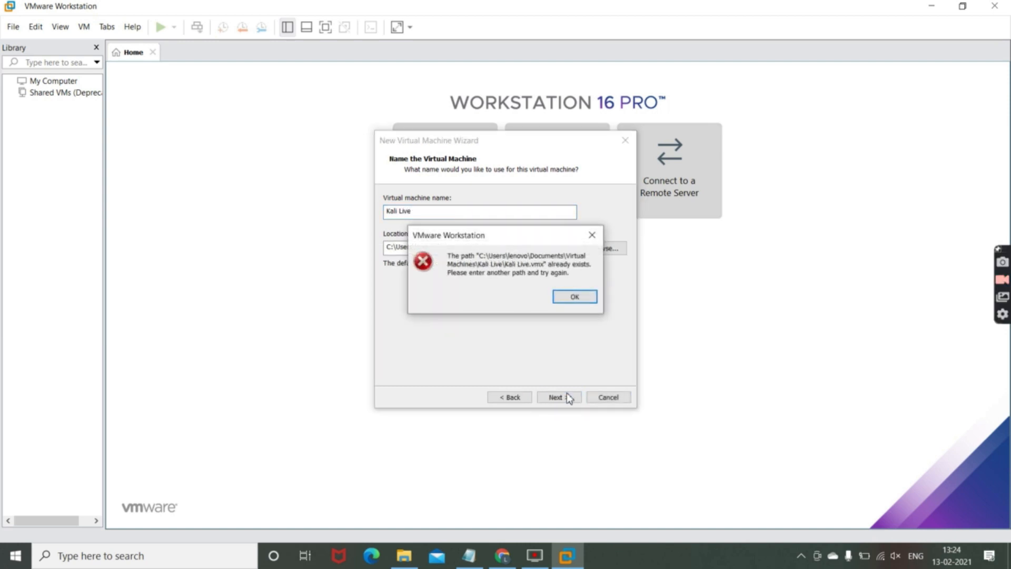
left_click_drag(452, 263, 608, 267)
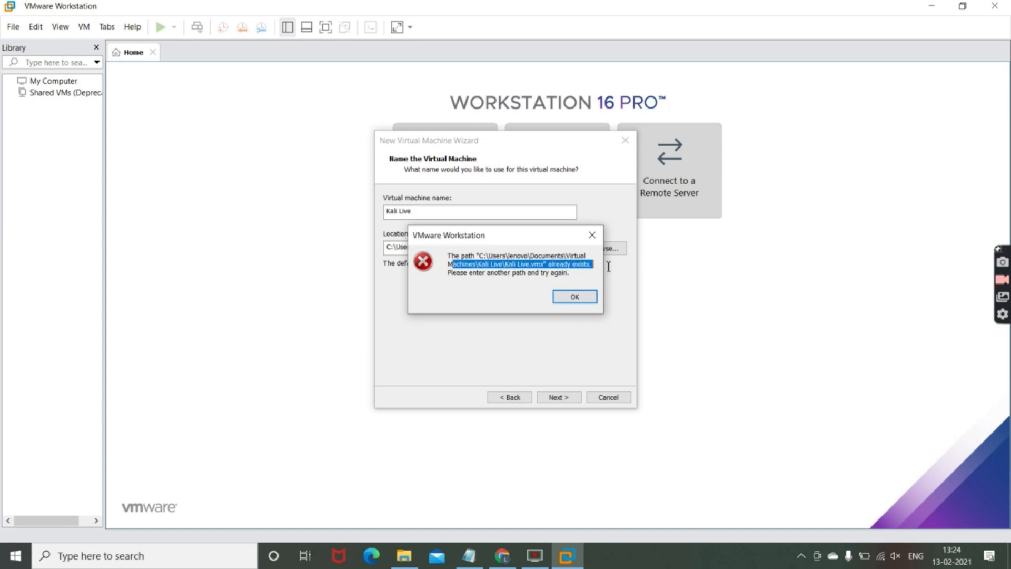
left_click(575, 296)
left_click(614, 400)
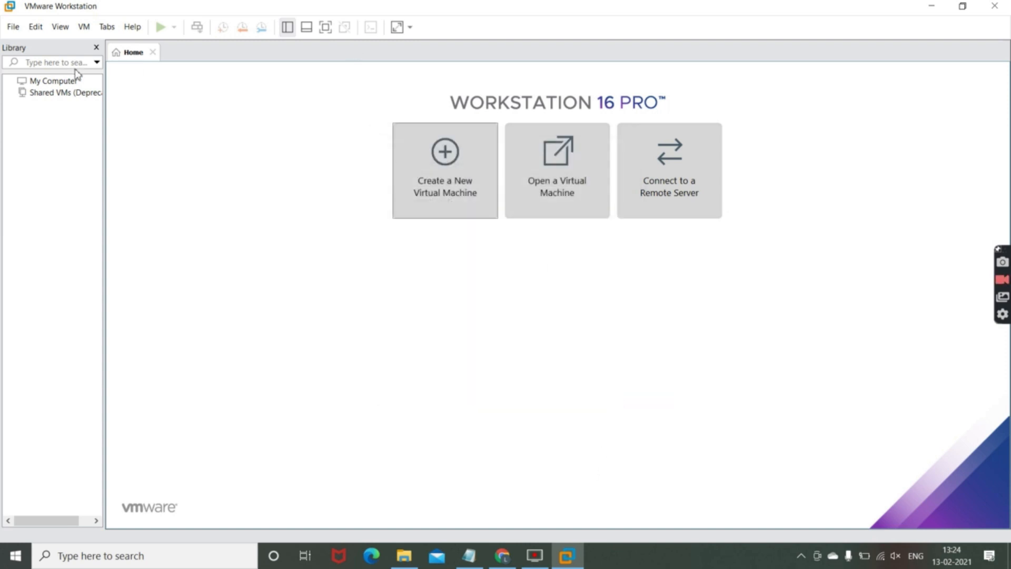
Check My Computer and Shared VMs in the library for existing virtual machines
left_click(59, 82)
left_click(58, 93)
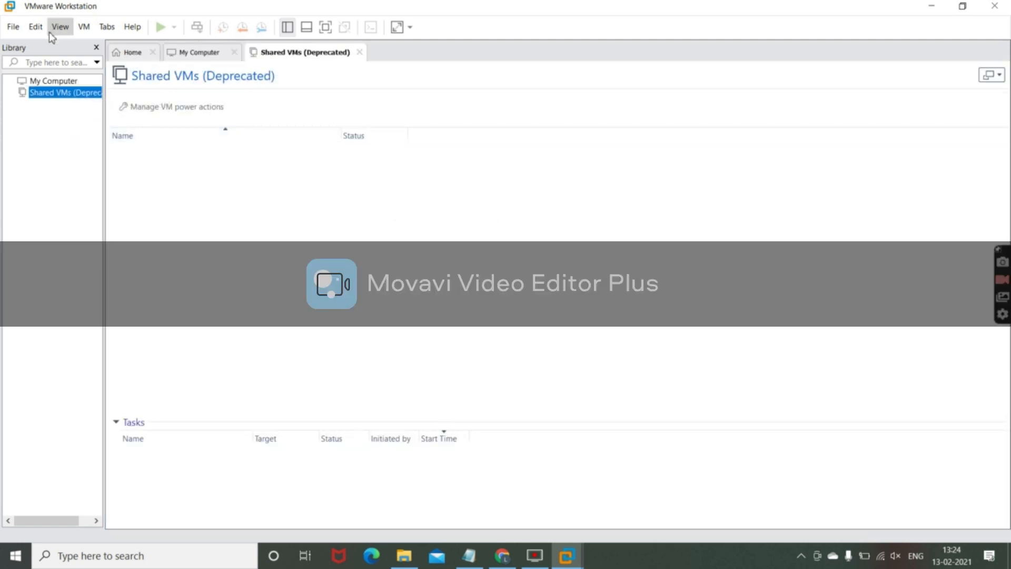
left_click(53, 81)
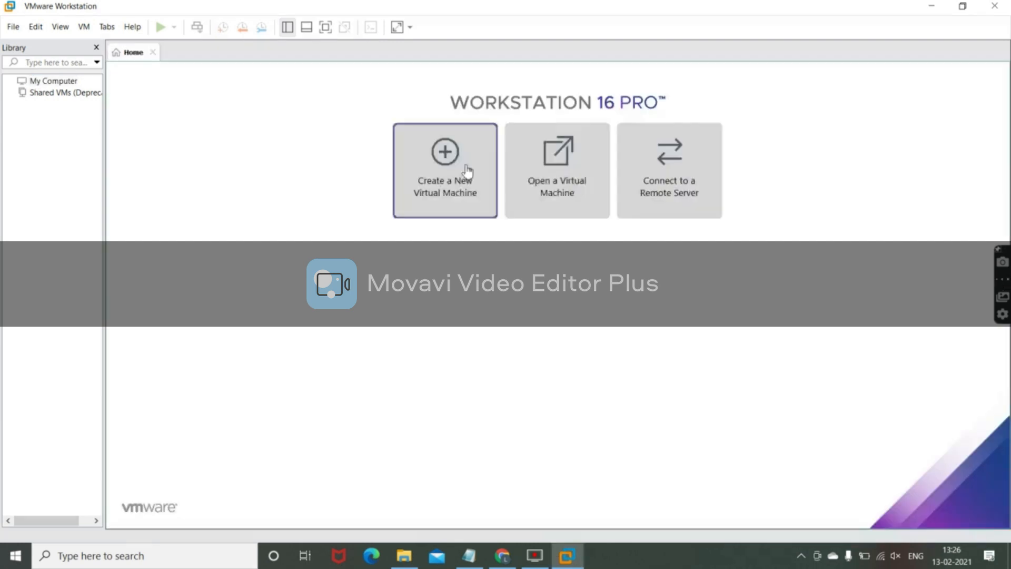
Start a typical new virtual machine from the kali-linux-2020.4-live-amd64 image, accepting the preselected guest operating system
left_click(463, 168)
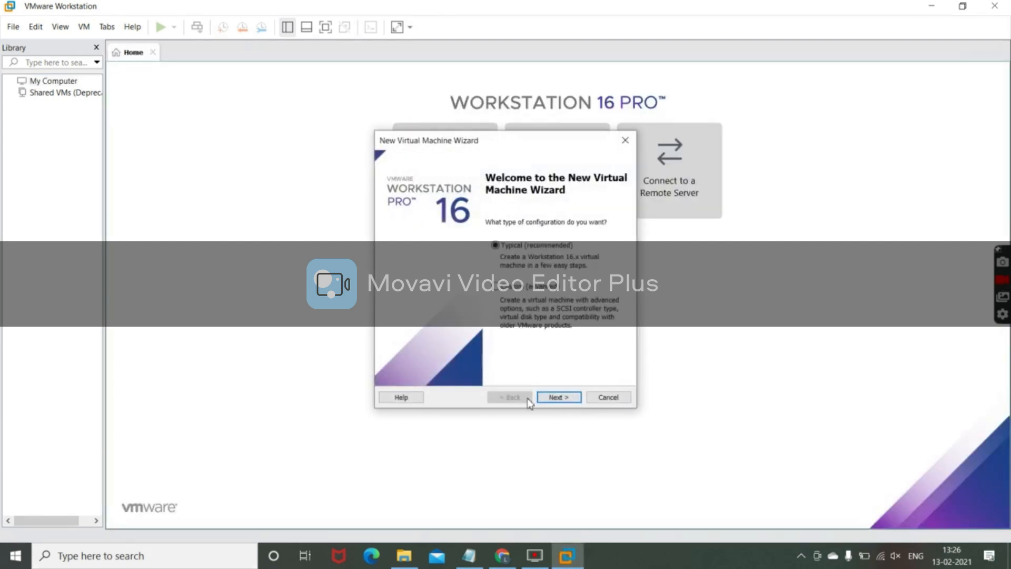
left_click(559, 397)
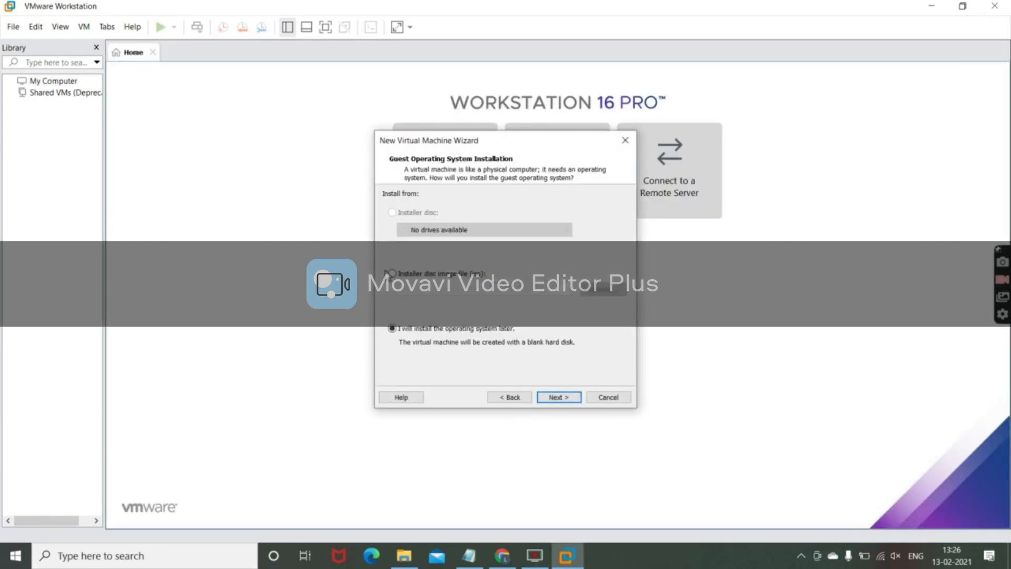
left_click(393, 273)
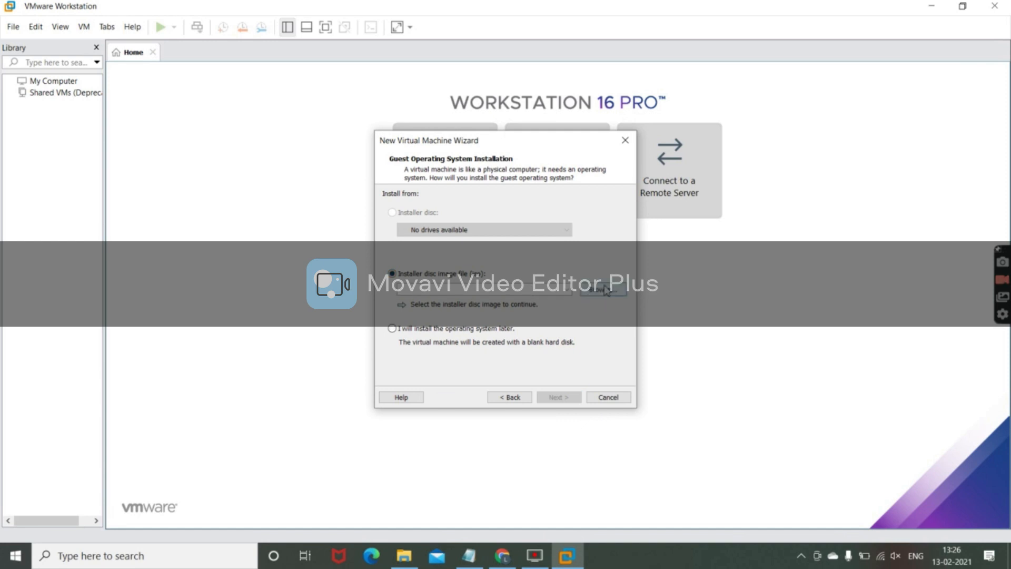
left_click(603, 290)
left_click(558, 258)
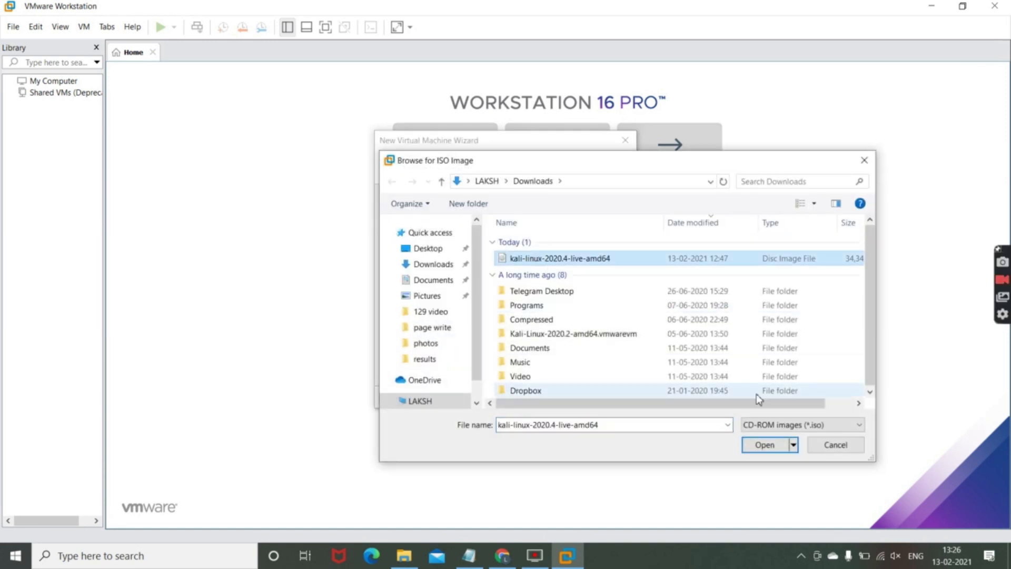
left_click(767, 451)
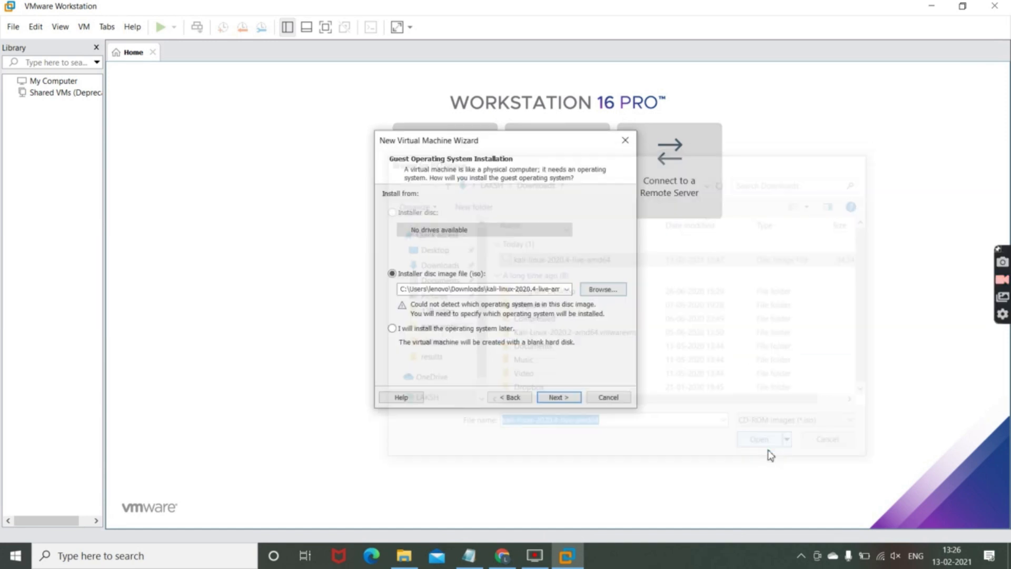
left_click(553, 397)
left_click(555, 398)
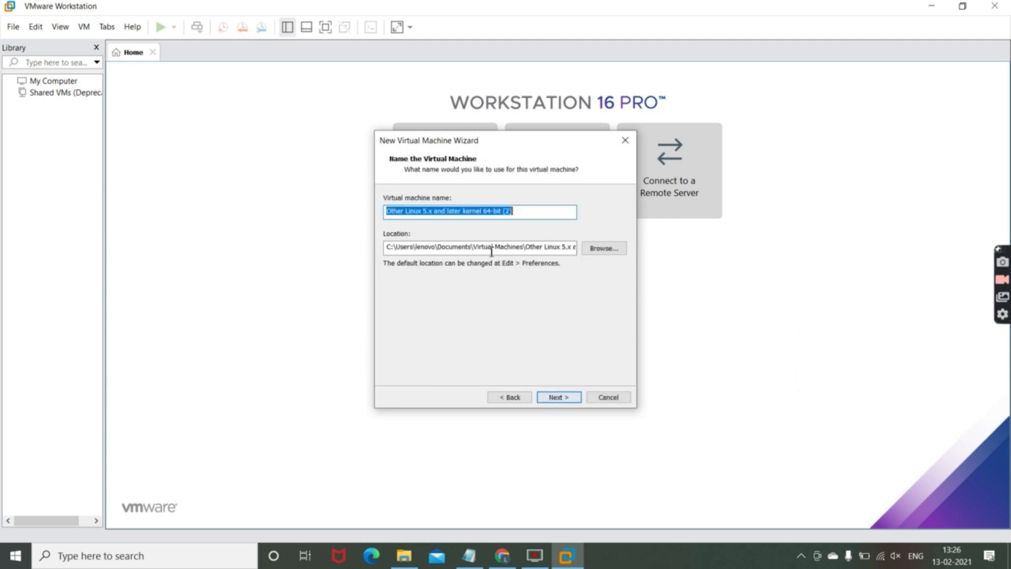
Name the virtual machine "Kali New", keep the recommended 8 GB disk size, and finish creating it
type("K")
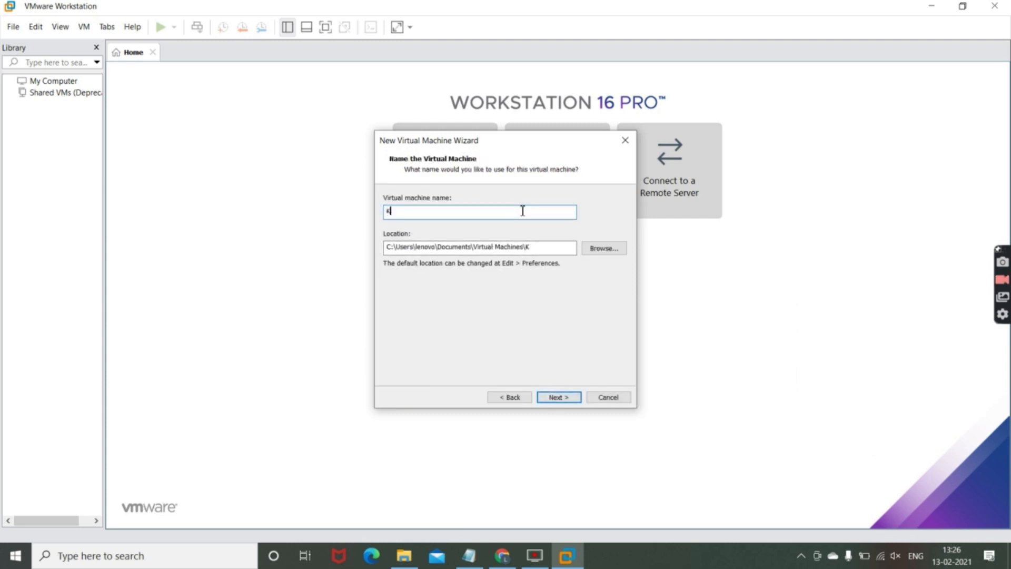
type("ali New")
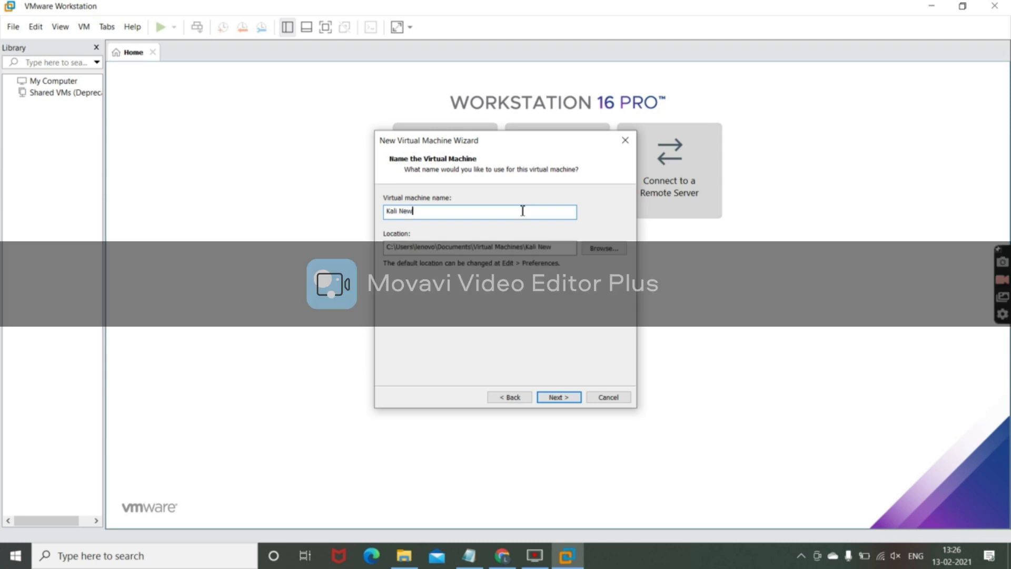
left_click(557, 400)
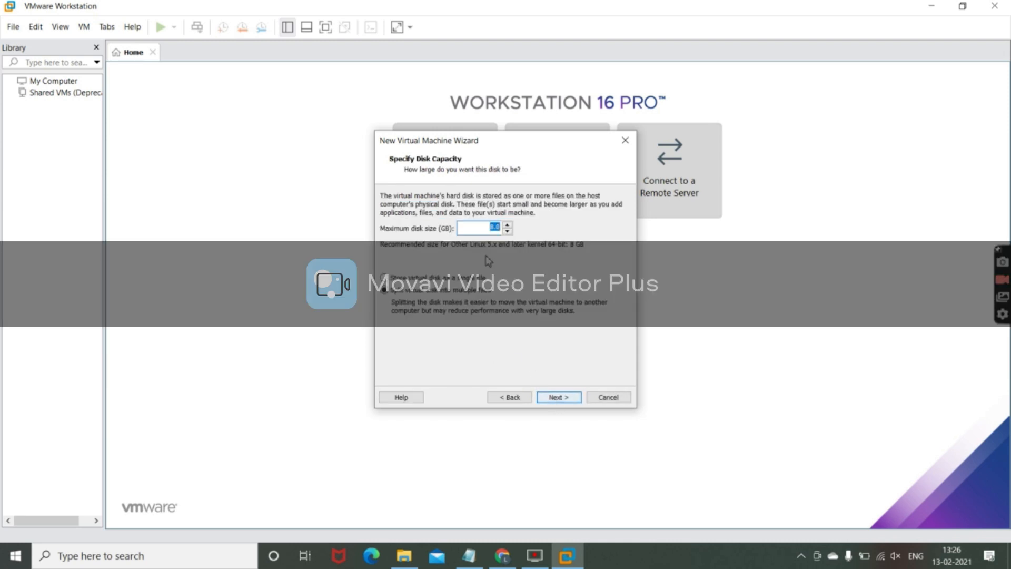
left_click(559, 399)
left_click(559, 399)
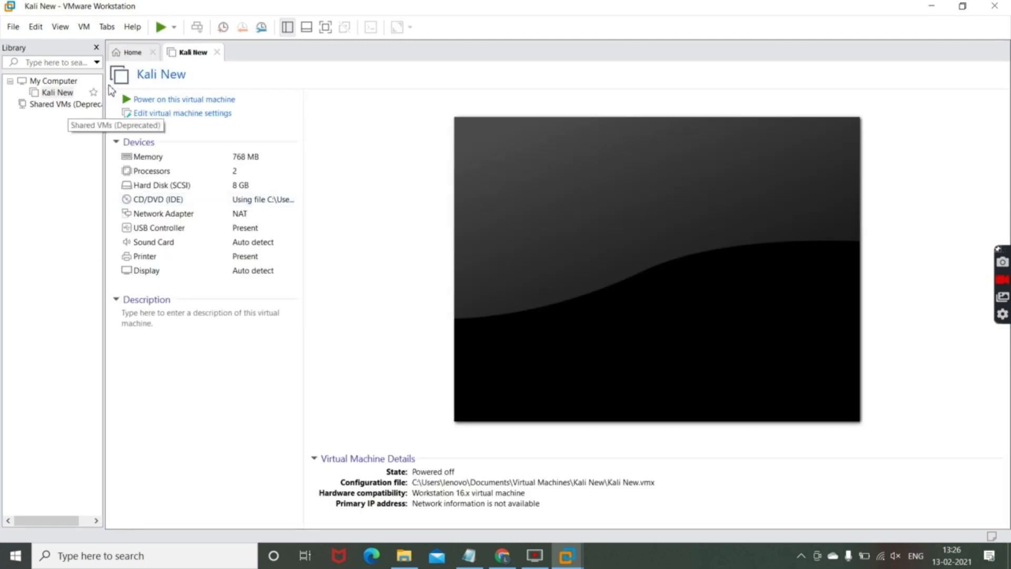
Power on the Kali New virtual machine, boot it with Live (amd64), and mark the installation as finished
left_click(204, 103)
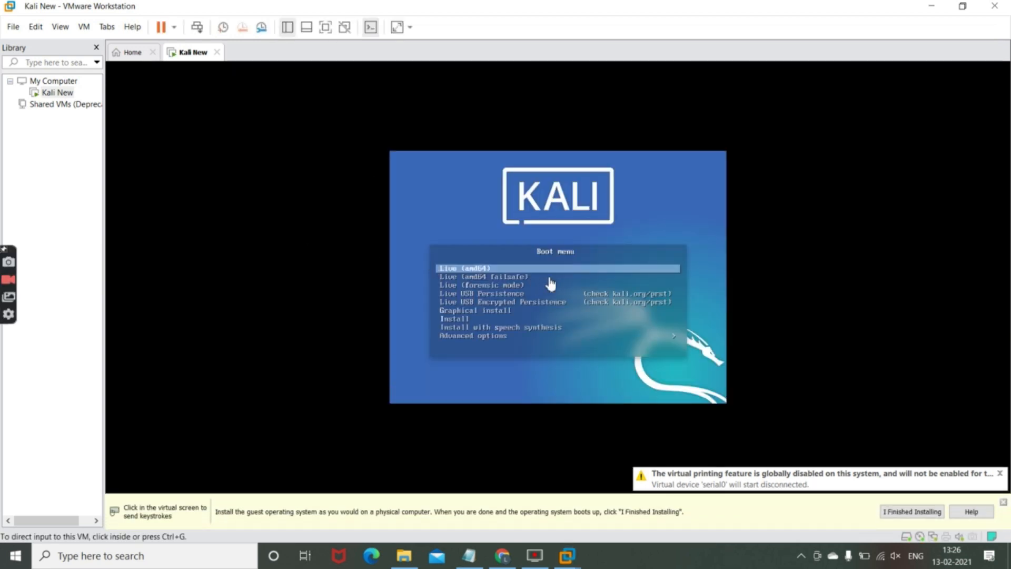
left_click(551, 277)
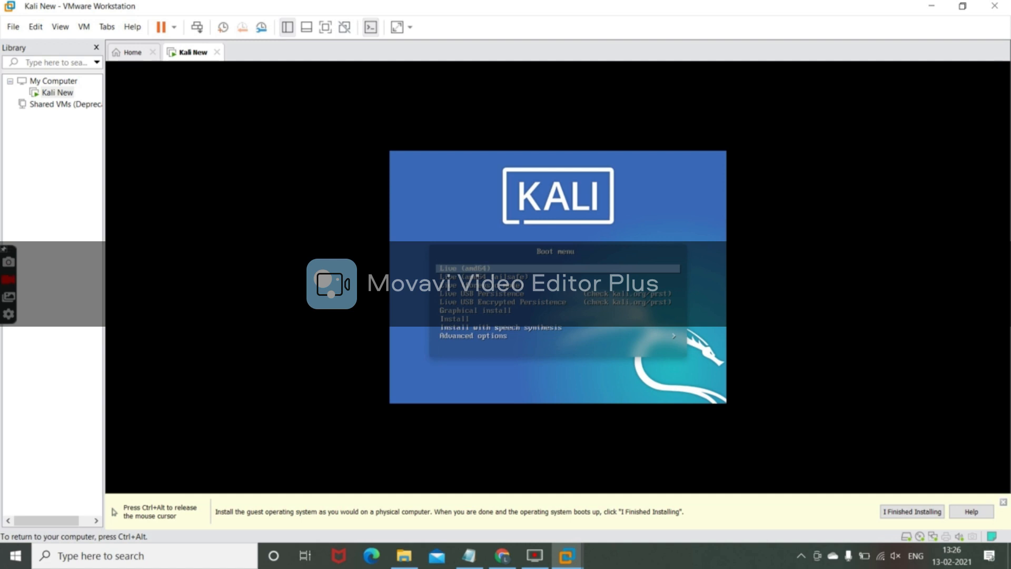
key("Return")
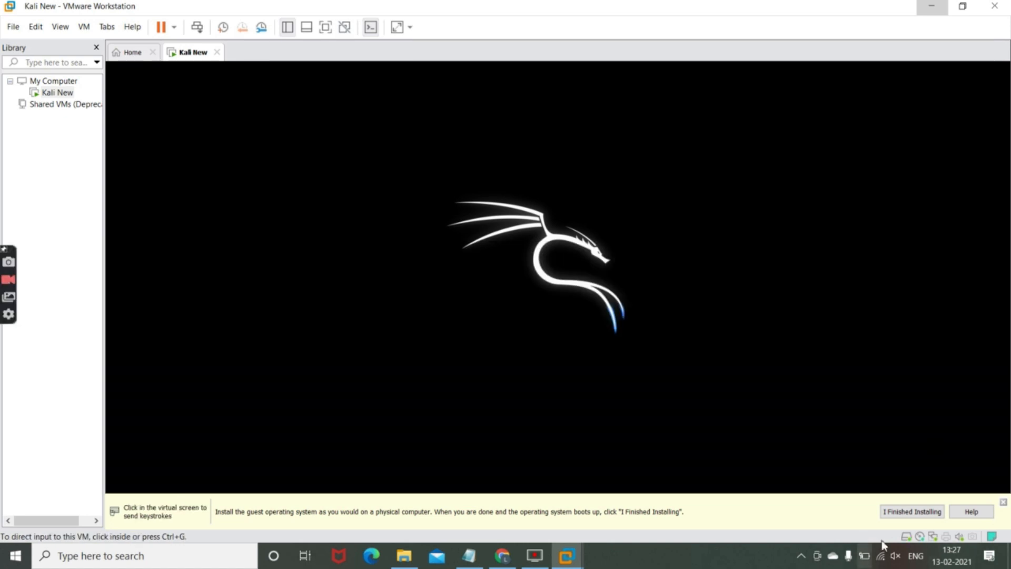
left_click(904, 511)
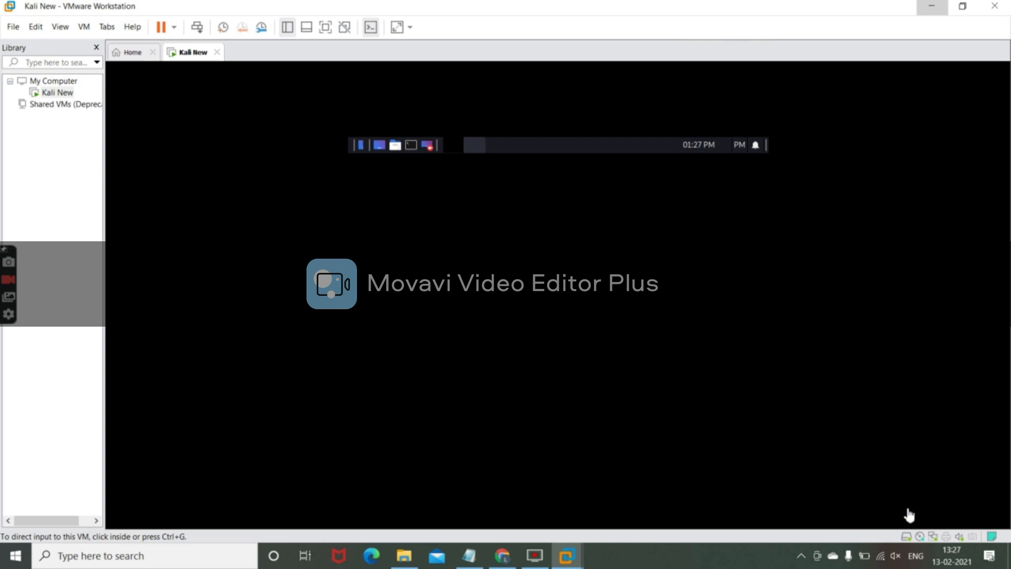
Direct input to the Kali virtual machine, look through its applications menu, and close the menu
key("ctrl+alt")
left_click(341, 144)
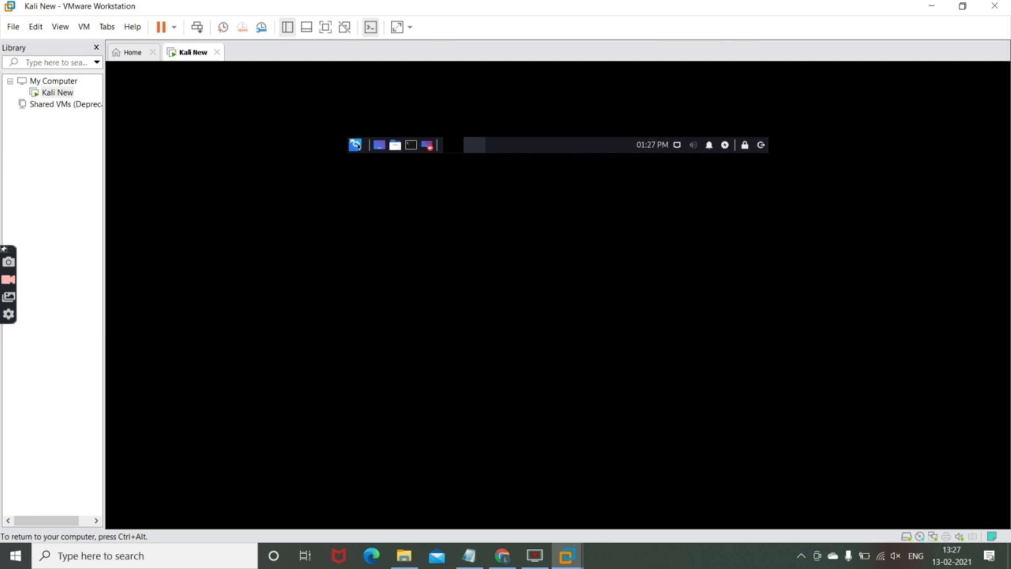
left_click(358, 147)
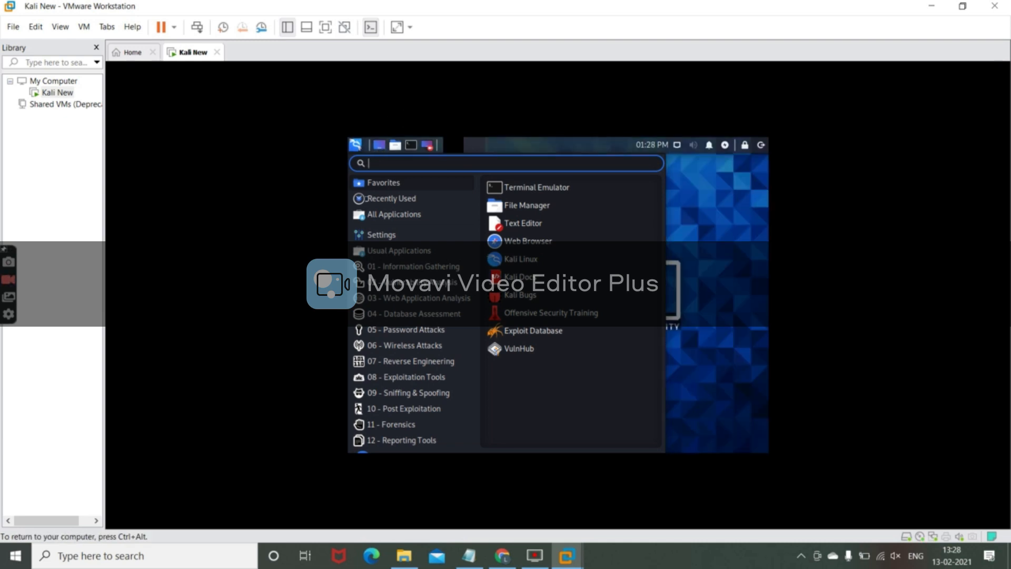
left_click(733, 249)
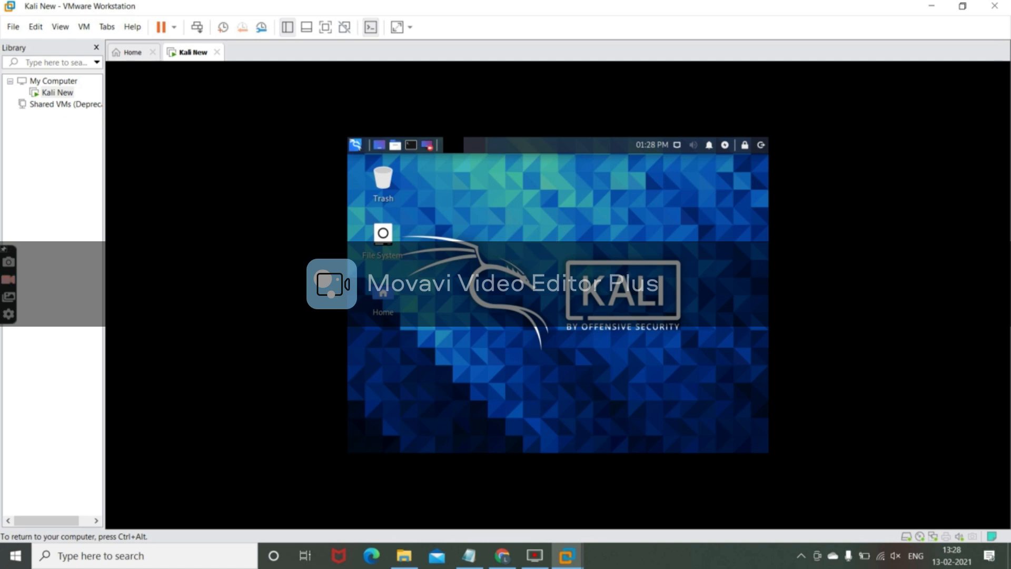
Change the Kali desktop wallpaper to the teal one in the first row of the kali-16x9 folder and close the desktop settings
right_click(579, 239)
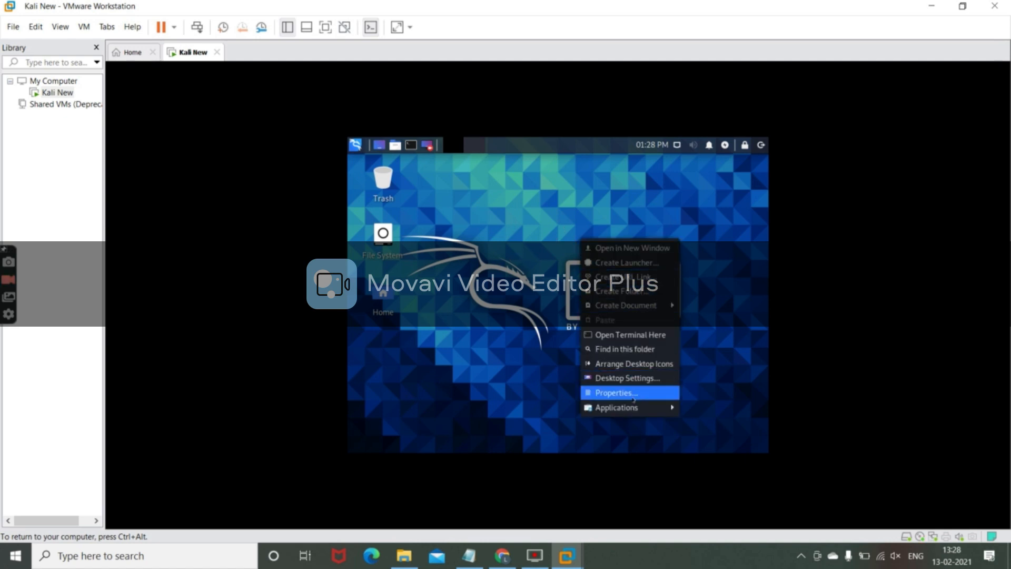
left_click(643, 383)
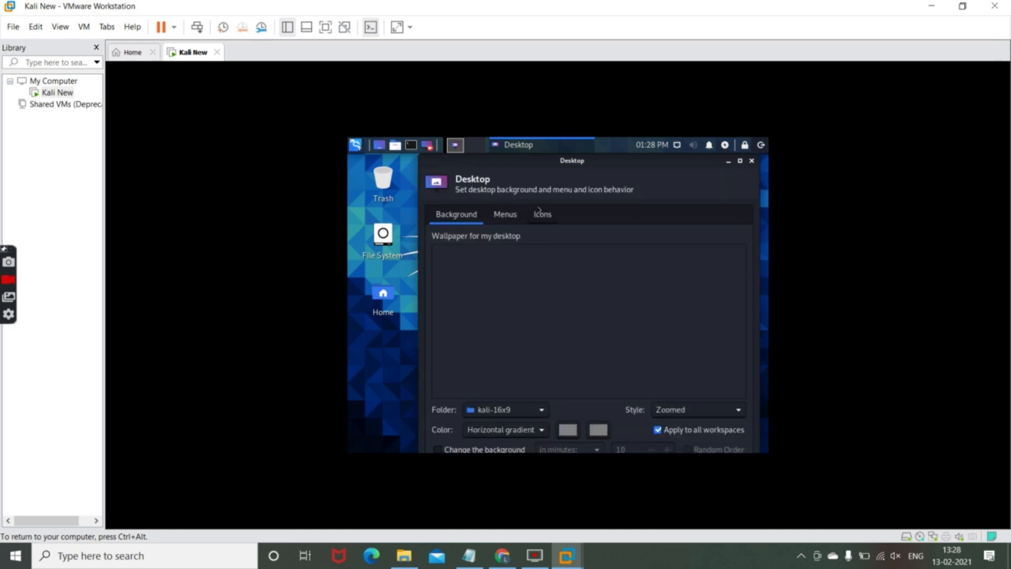
left_click(542, 214)
left_click(467, 210)
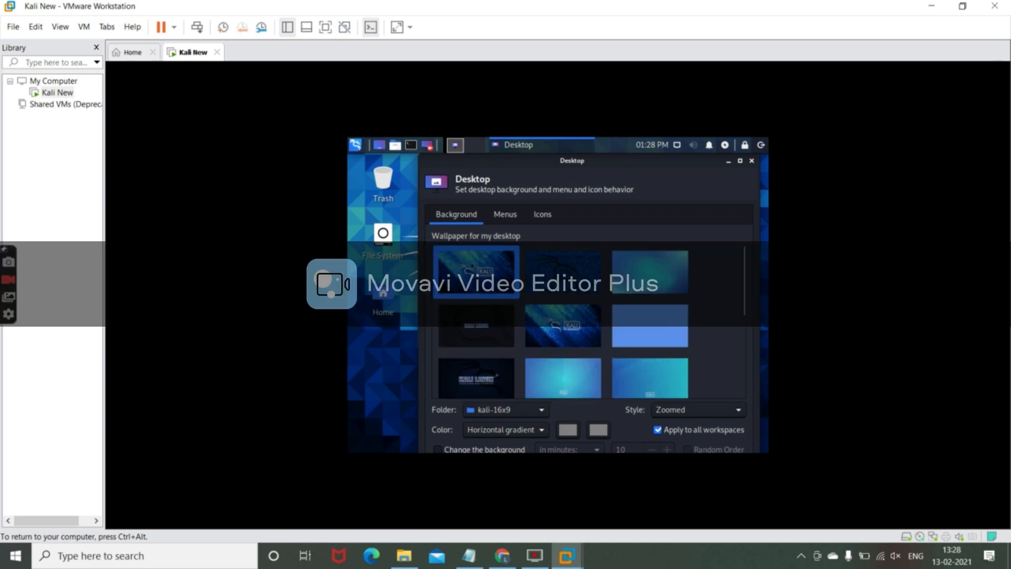
left_click(664, 281)
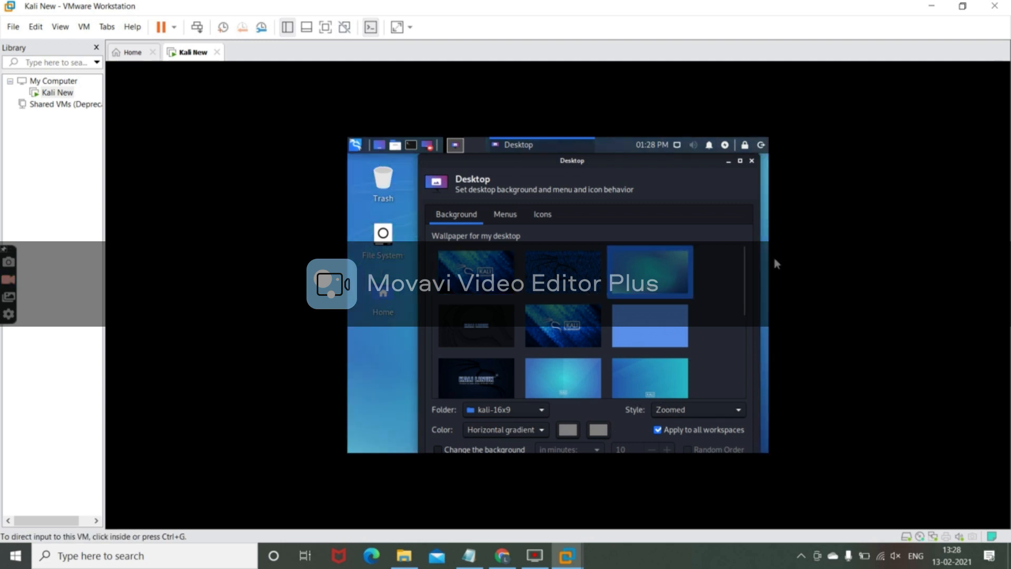
scroll(752, 300, "down", 3)
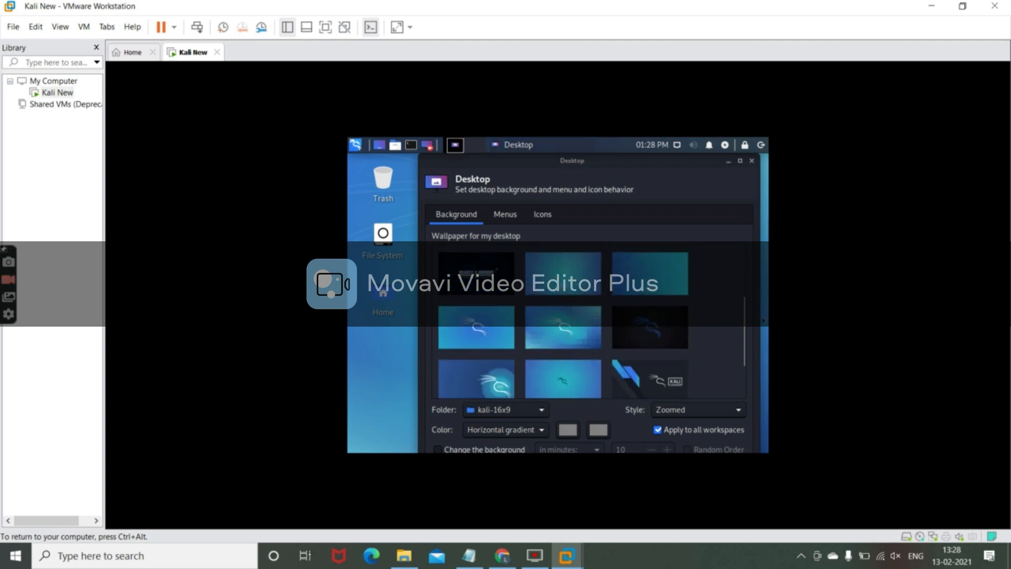
scroll(686, 254, "down", 1)
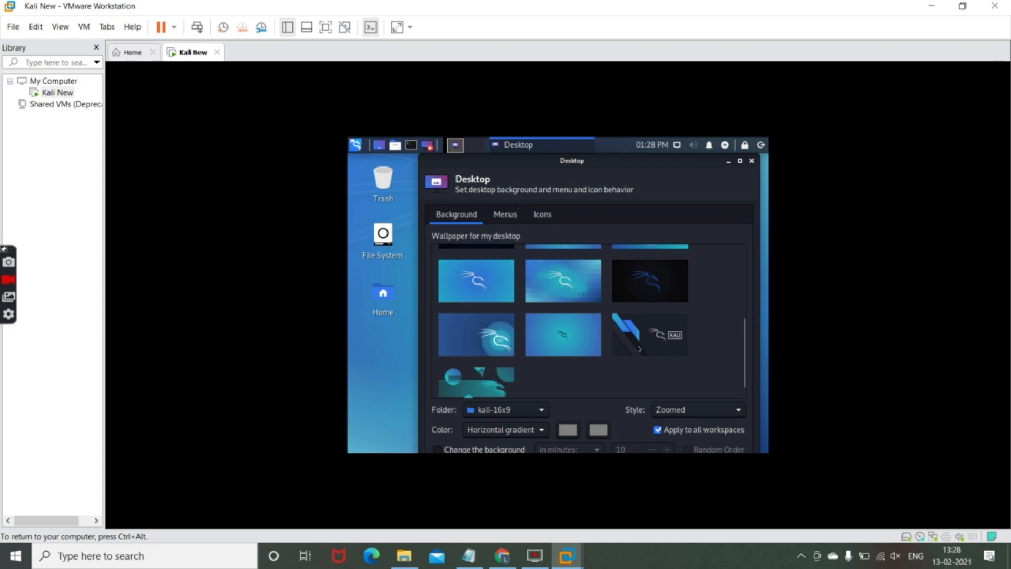
left_click(752, 161)
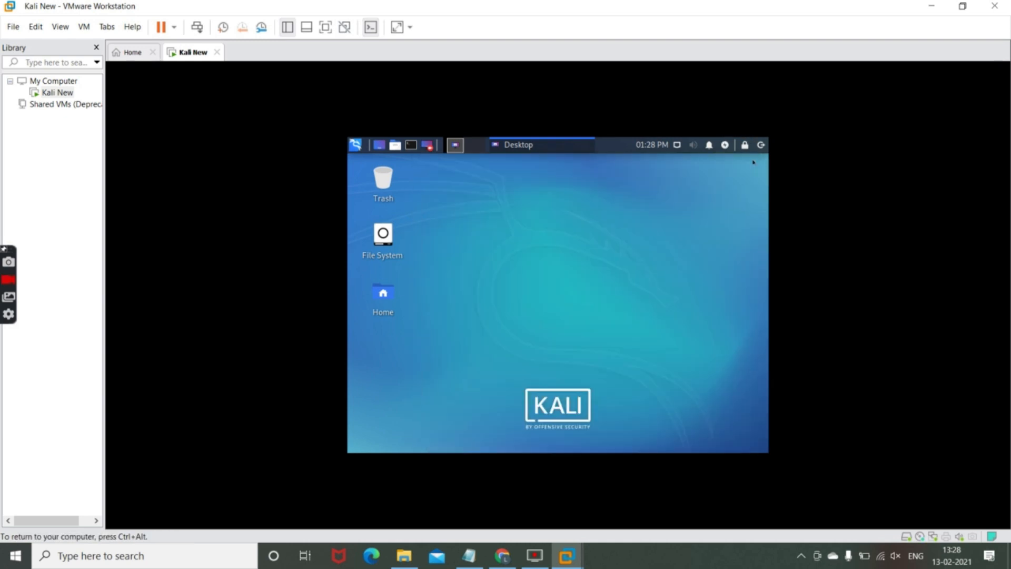
Arrange the icons on the Kali desktop
right_click(691, 248)
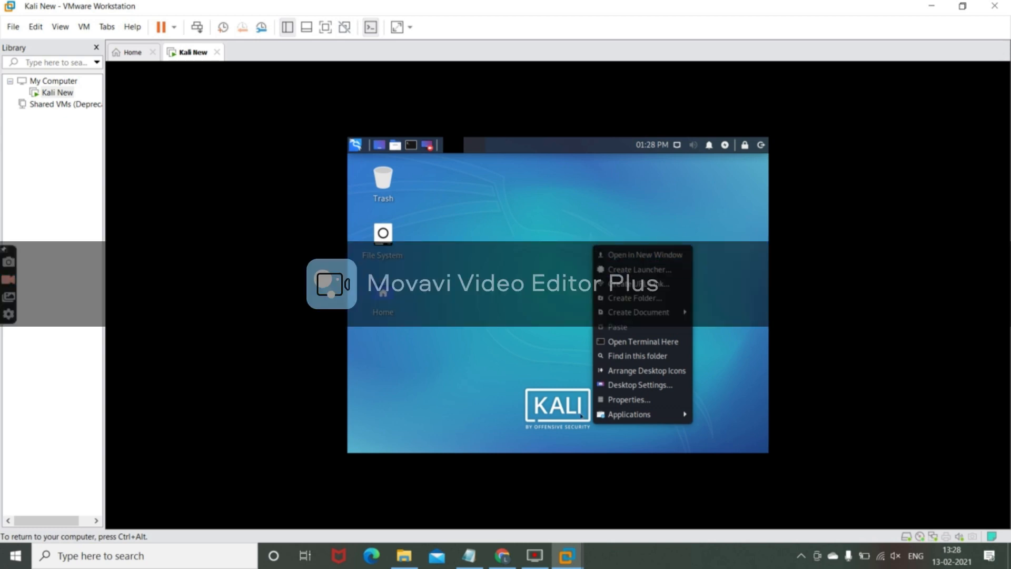
left_click(617, 371)
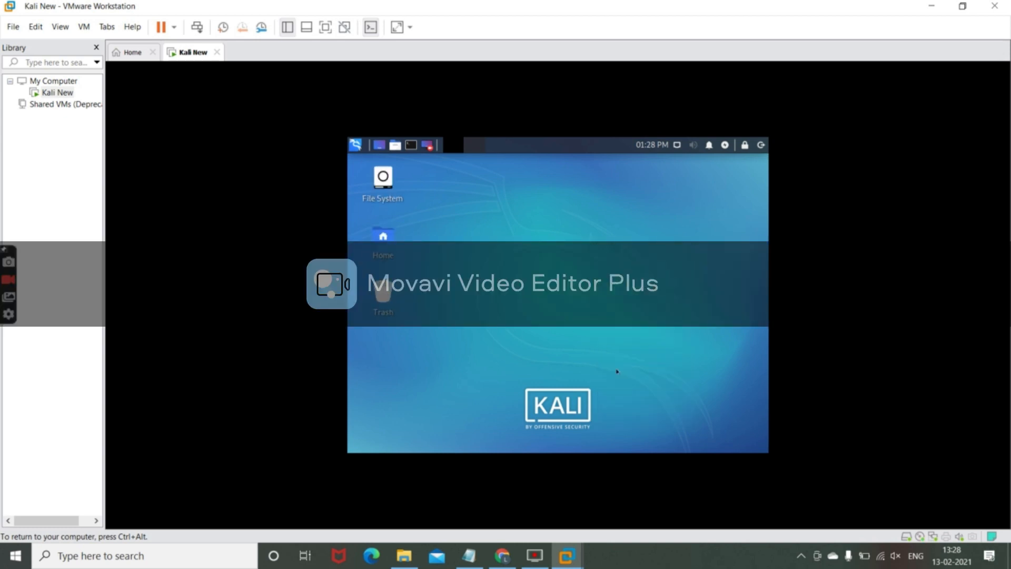
right_click(570, 248)
left_click(523, 255)
Release input from the virtual machine, start the VMware Tools installation by overriding the CD-ROM lock, and dismiss its instructions
key("ctrl+alt")
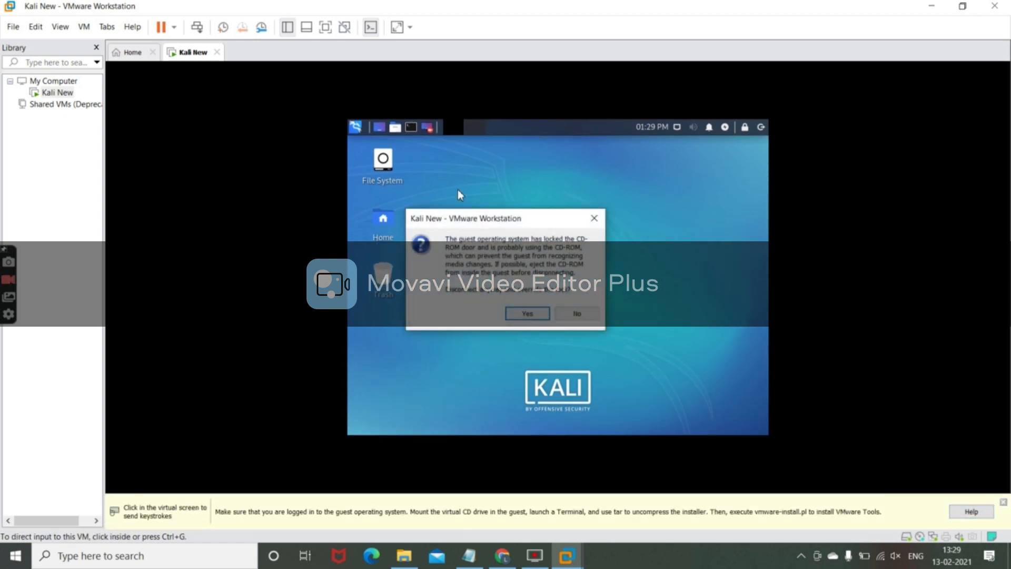
left_click(528, 315)
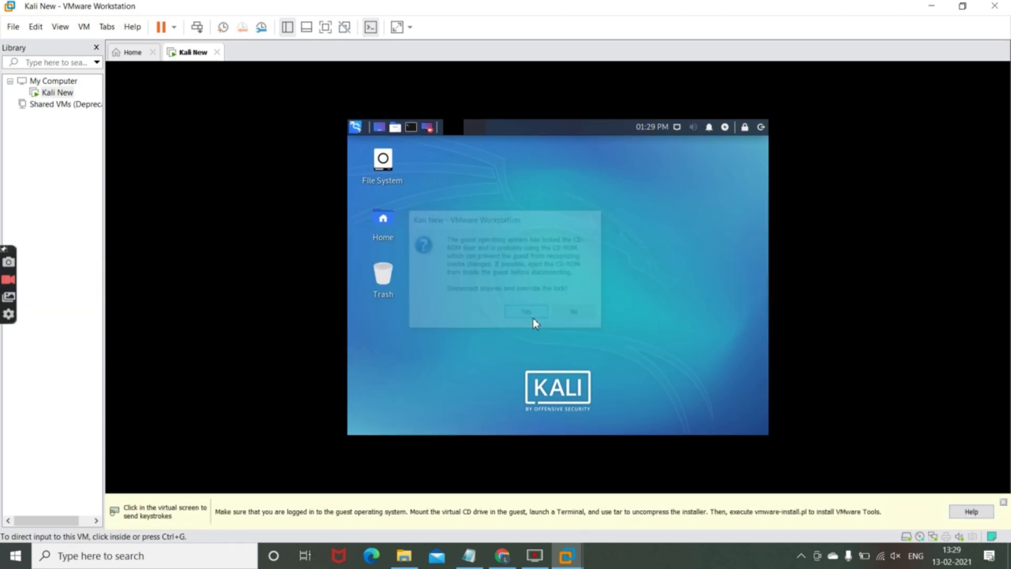
left_click(1002, 502)
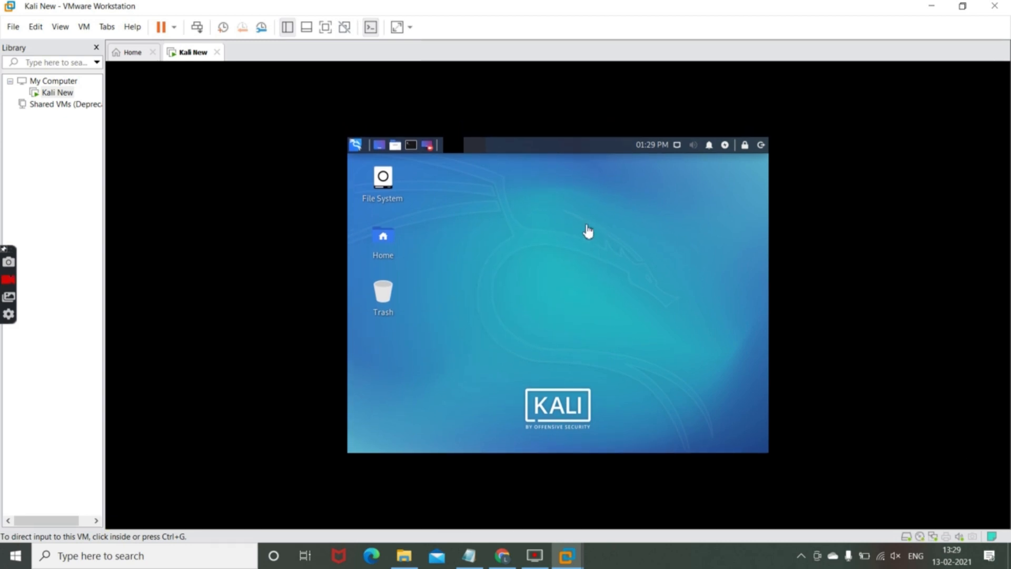
Switch the Kali virtual machine to full screen and stretch its display to fill the whole screen
left_click(392, 187)
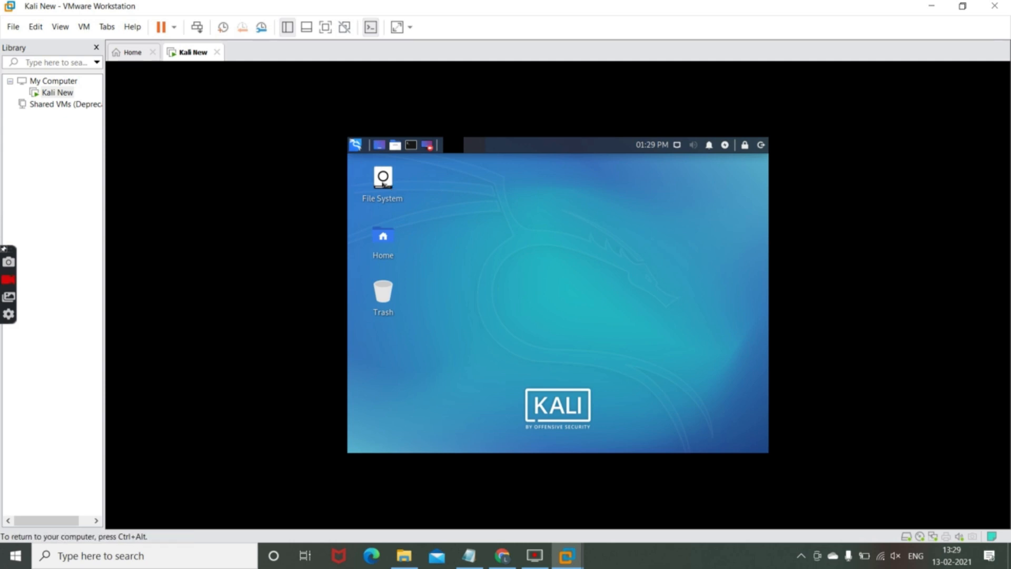
left_click(322, 30)
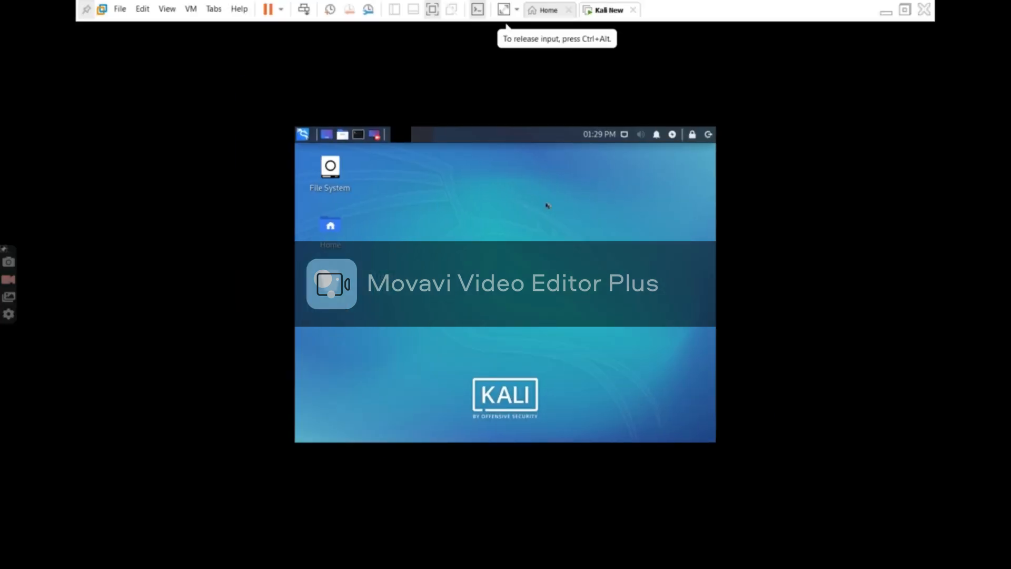
left_click(511, 9)
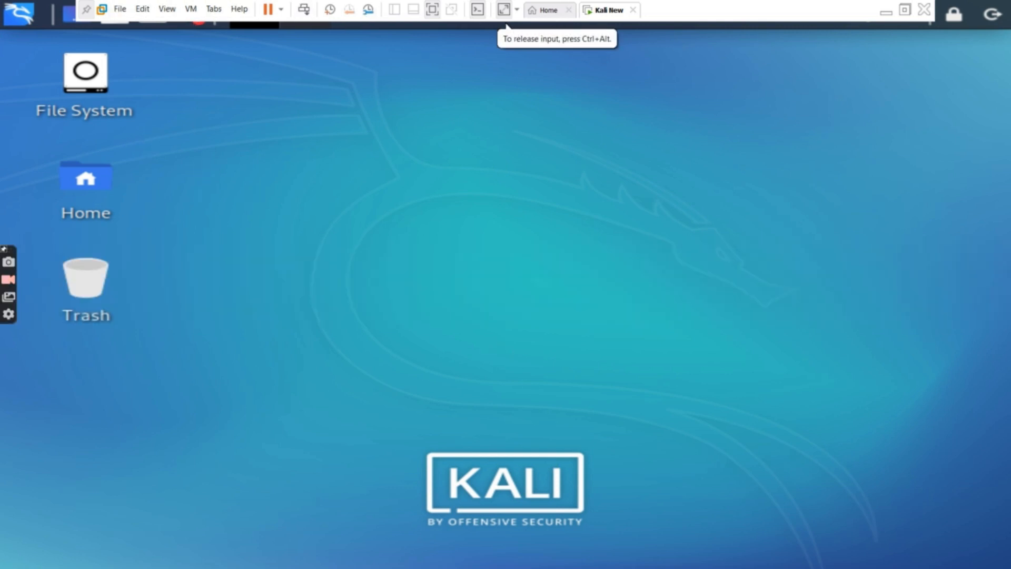
Leave full screen and close both the Home and Kali New tabs, powering off the virtual machine
left_click(567, 12)
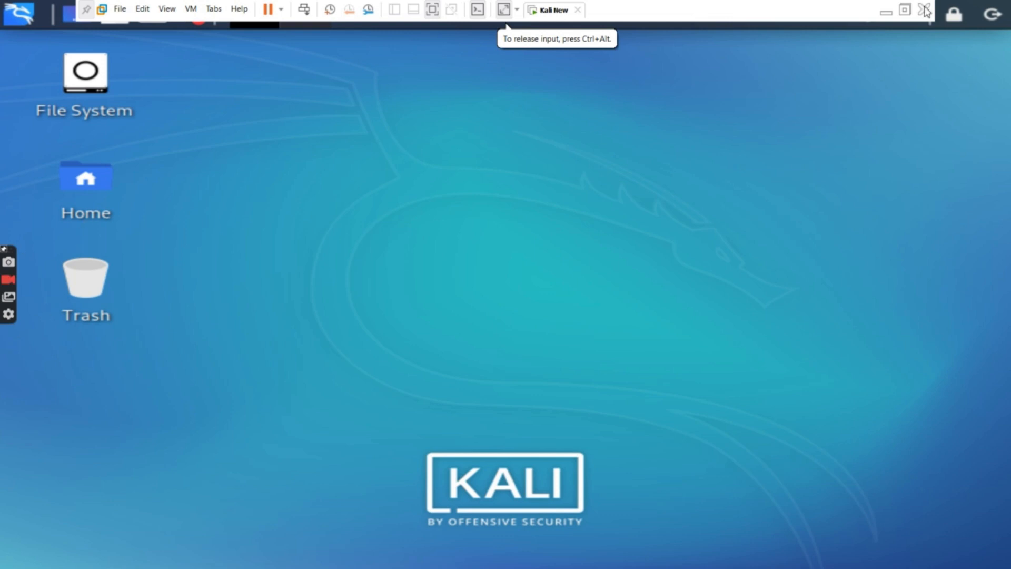
left_click(905, 9)
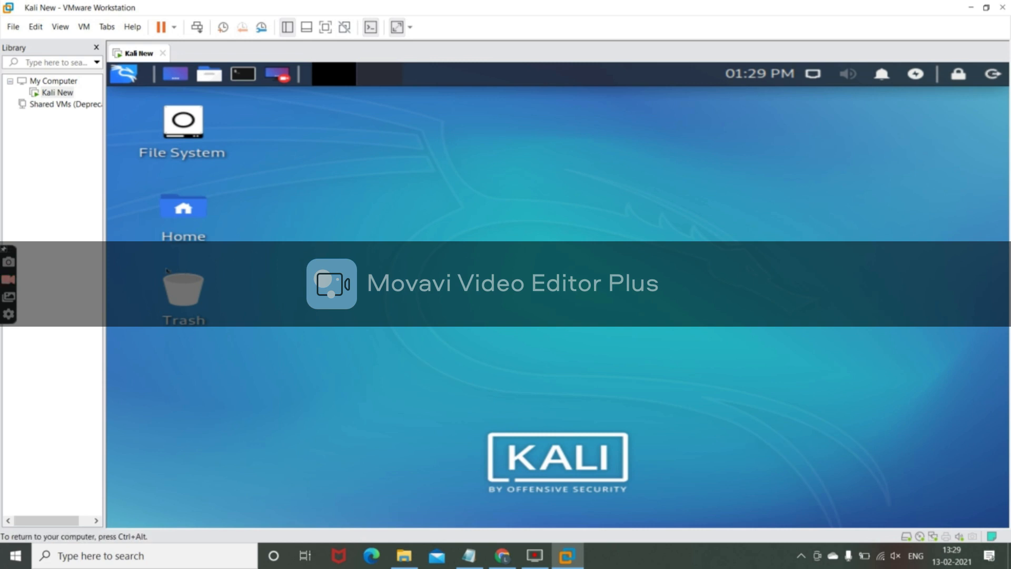
left_click(163, 53)
left_click(487, 303)
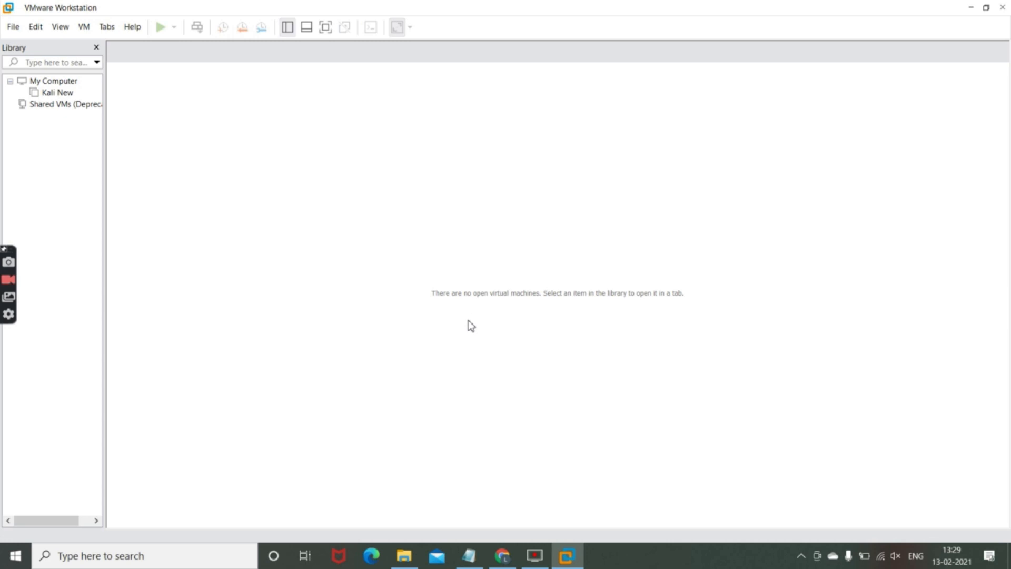
Reopen the Kali New virtual machine from the library and view its hardware settings without changing them
left_click(50, 94)
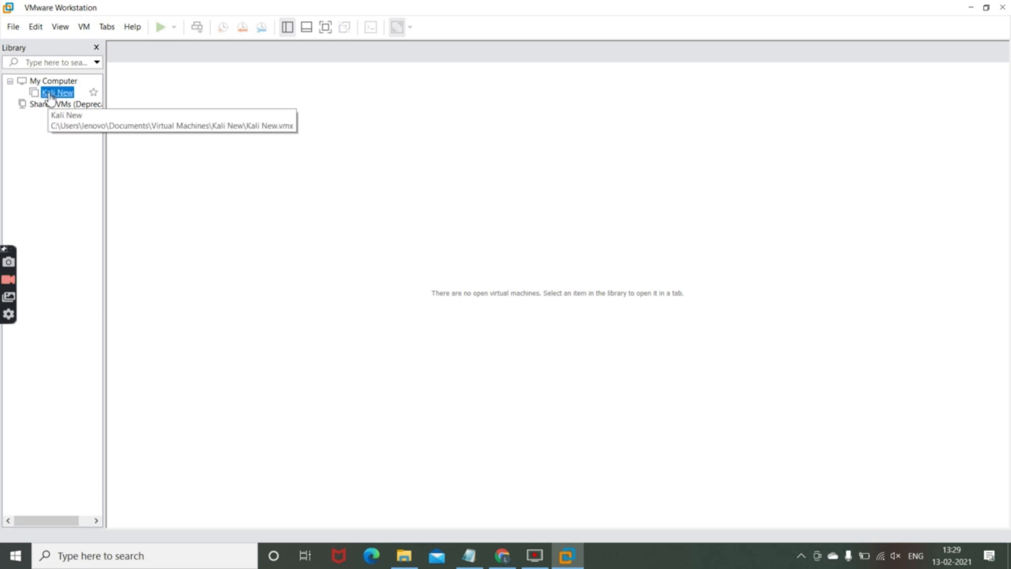
double_click(51, 94)
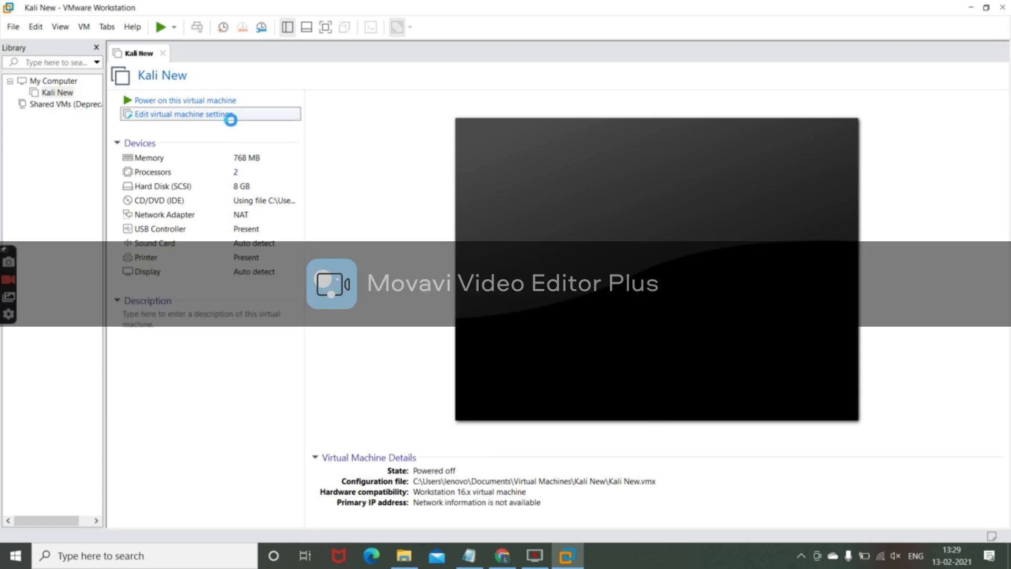
left_click(226, 115)
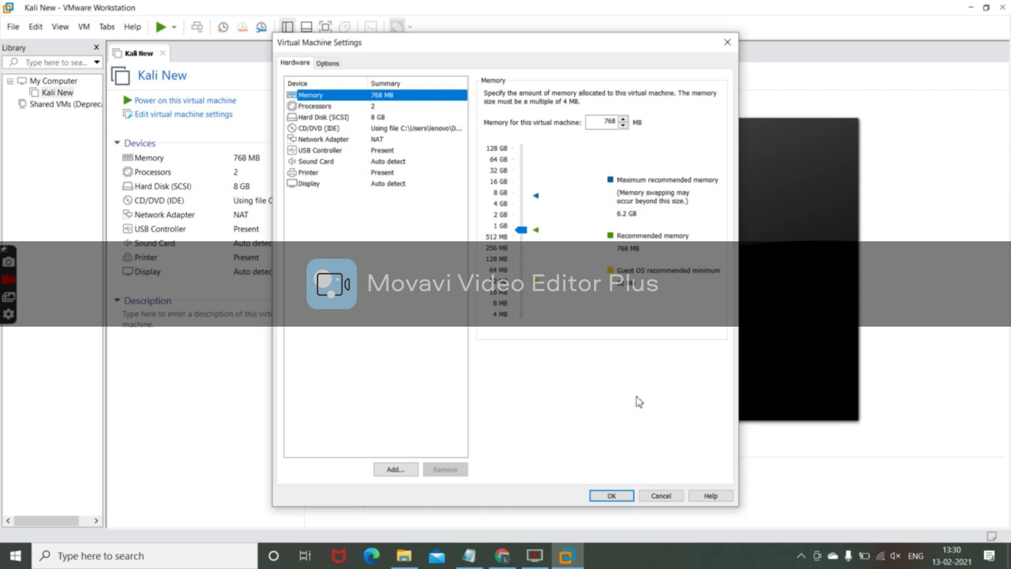
left_click(663, 495)
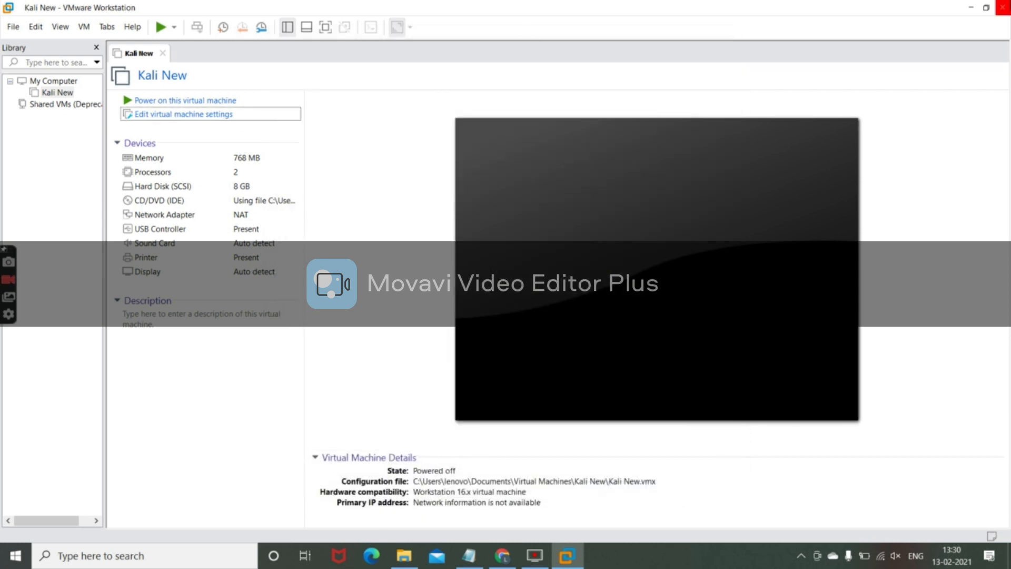
Close VMware Workstation and return to the Windows desktop
left_click(1002, 8)
right_click(540, 119)
left_click(572, 159)
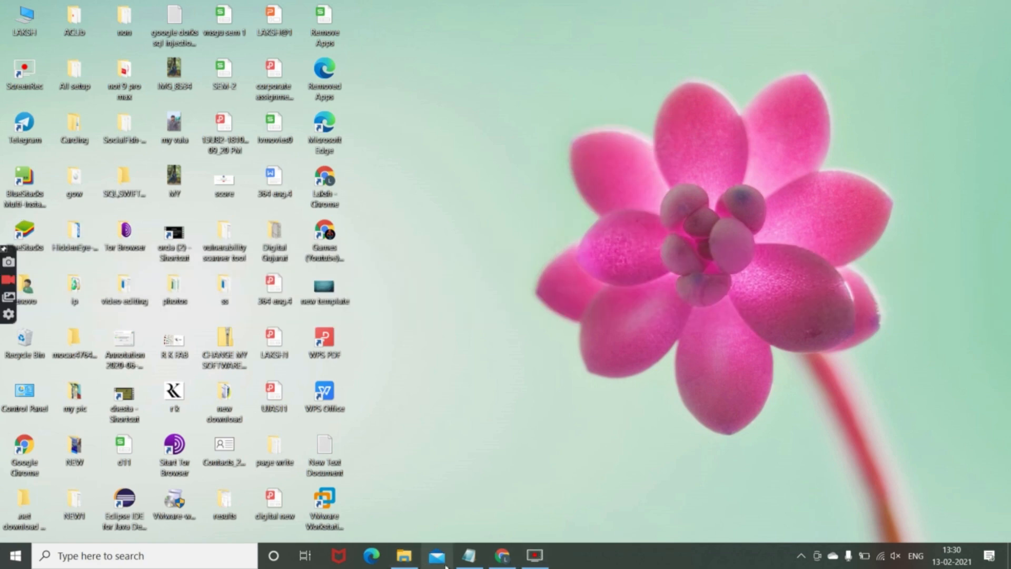
Switch to Notepad and replace the line "now download kali linux lets go....." with text beginning "Th"
left_click(469, 555)
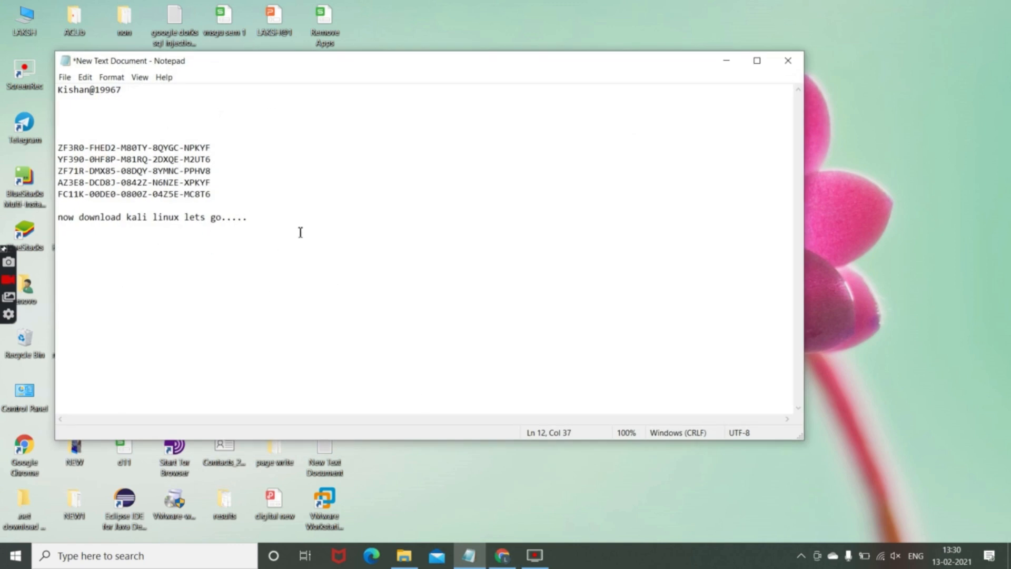
left_click_drag(294, 218, 92, 207)
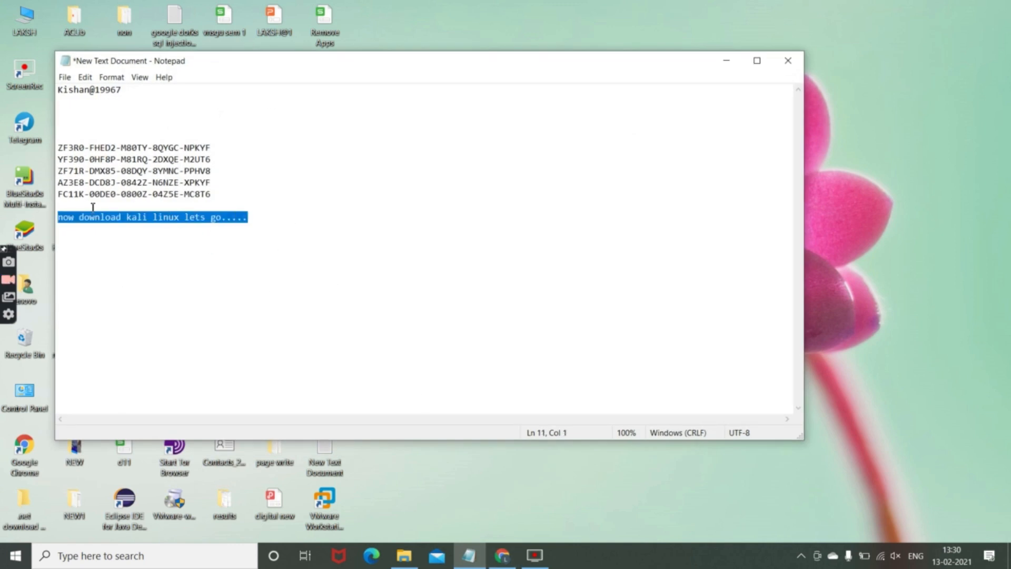
key("BackSpace")
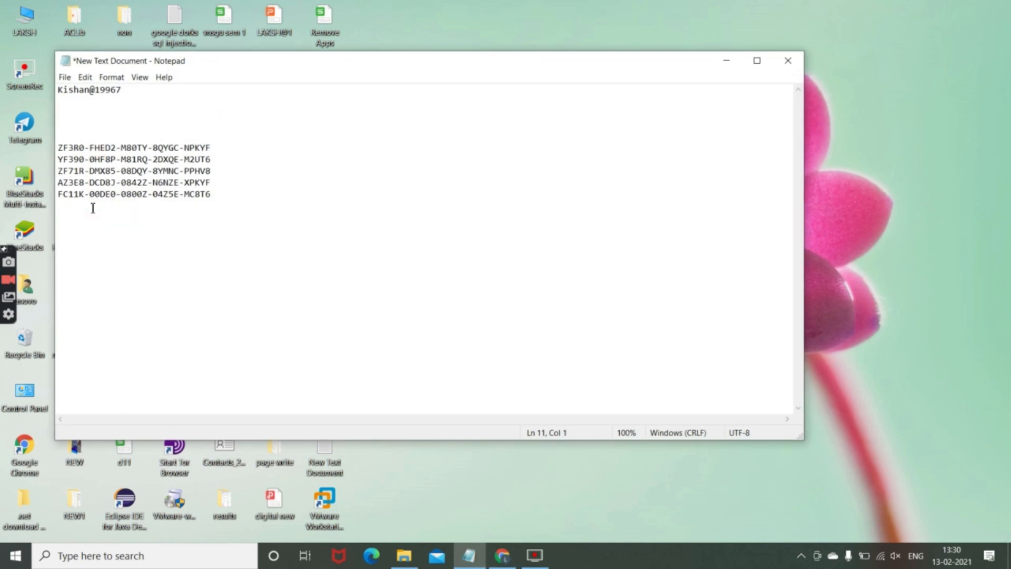
key("Return")
type("Th")
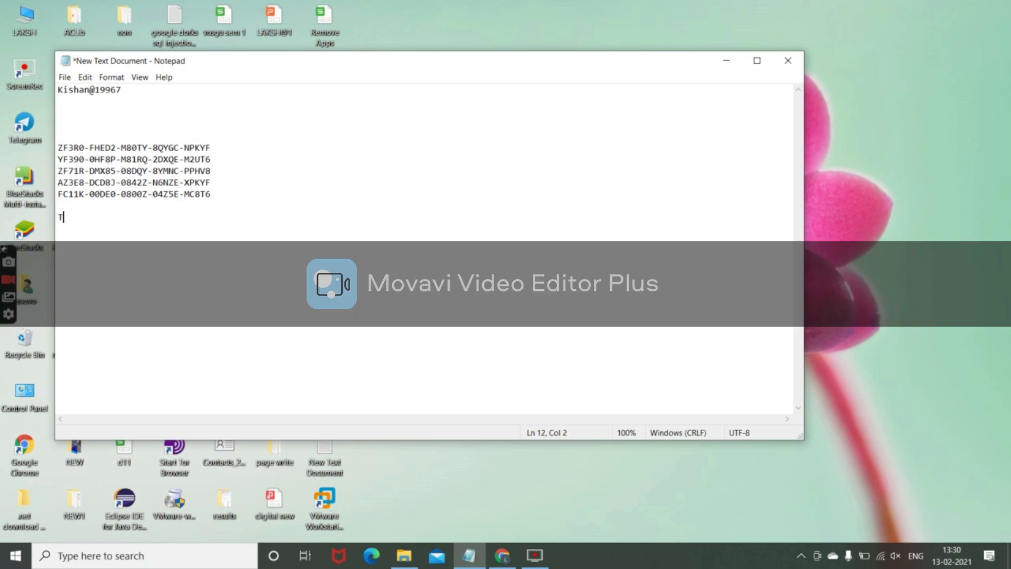